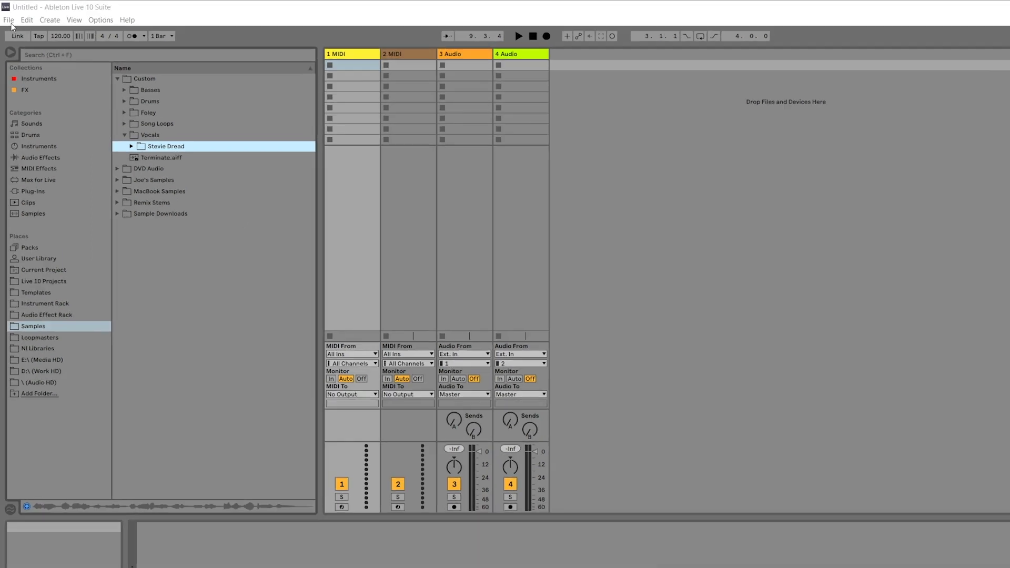
- Load the tutorial .als Live Set through File > Open Live Set
{"action": "left_click", "coordinate": [7, 16]}
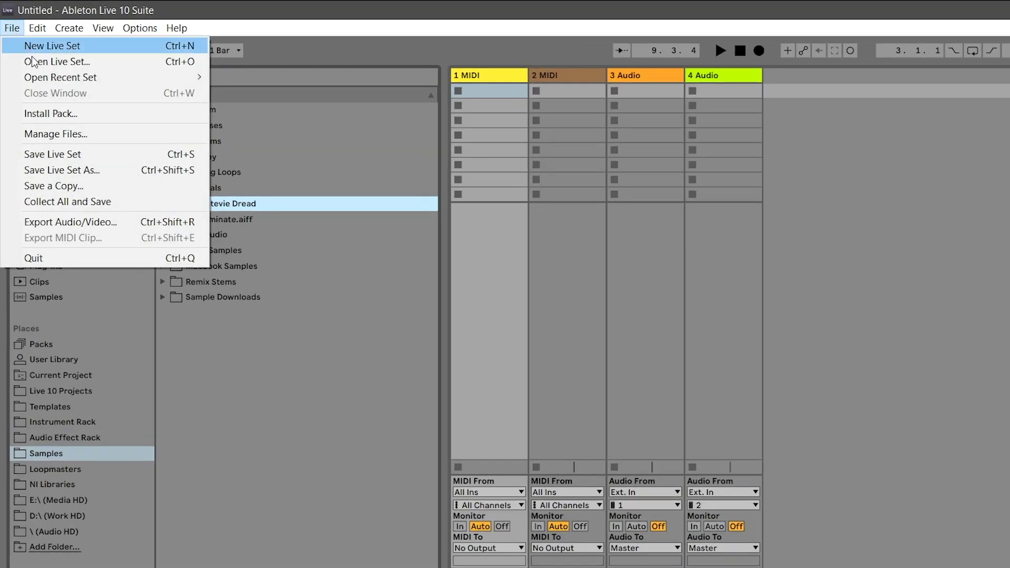
{"action": "left_click", "coordinate": [39, 64]}
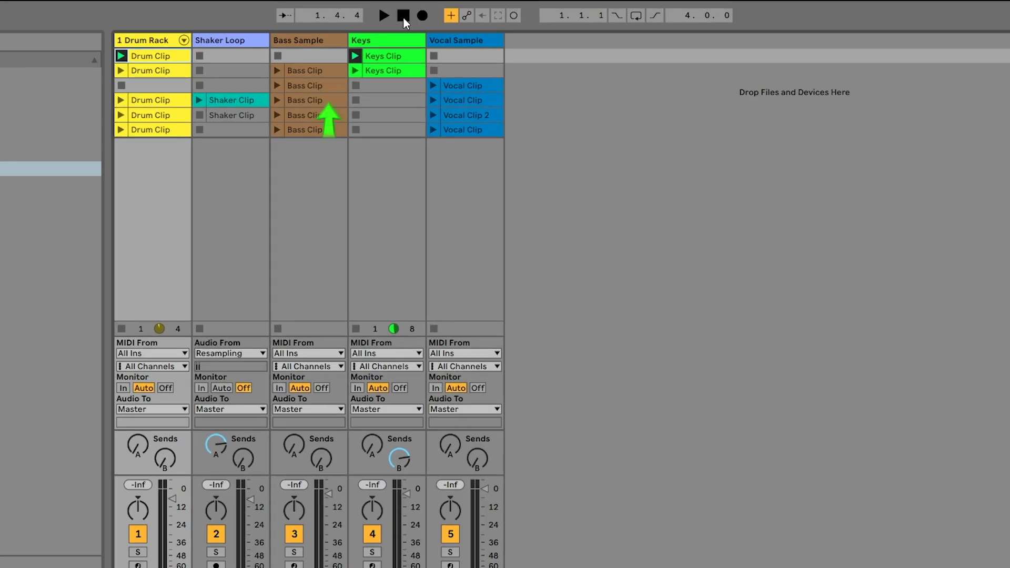
- Stop playback, arm Arrangement Record, launch Intro 1, and watch it record in Arrangement View
{"action": "left_click", "coordinate": [403, 17]}
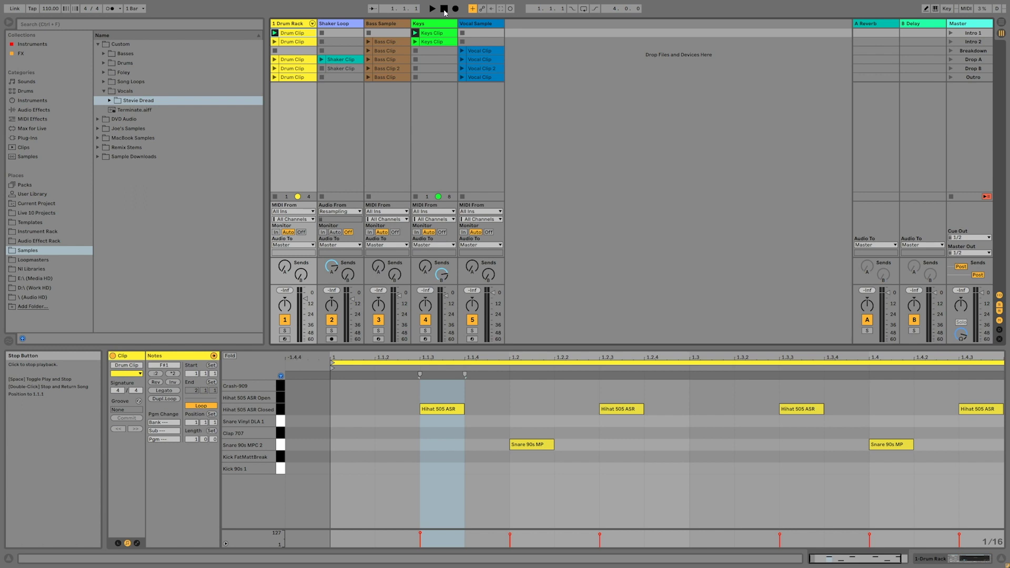
{"action": "left_click", "coordinate": [456, 8]}
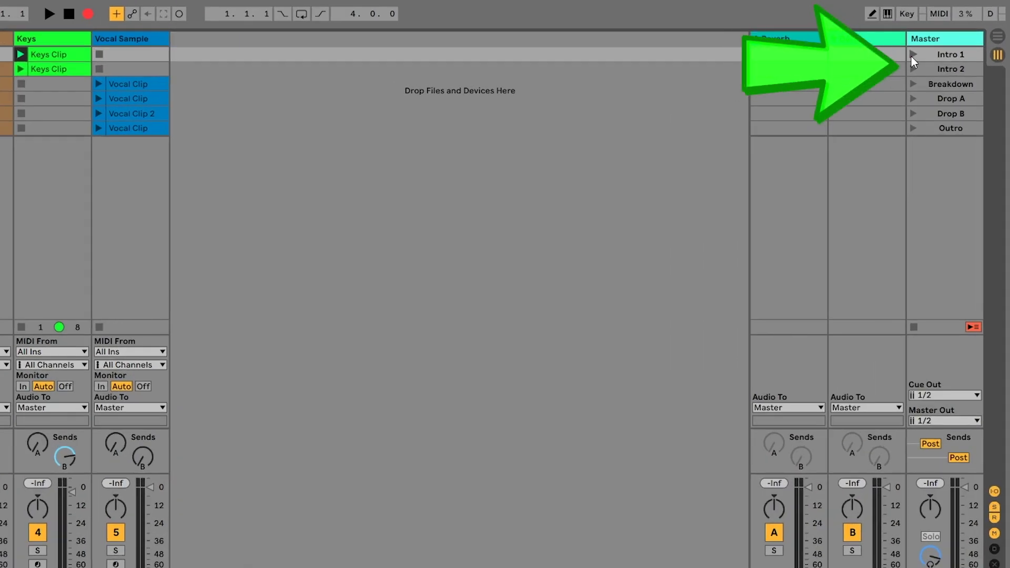
{"action": "left_click", "coordinate": [950, 33]}
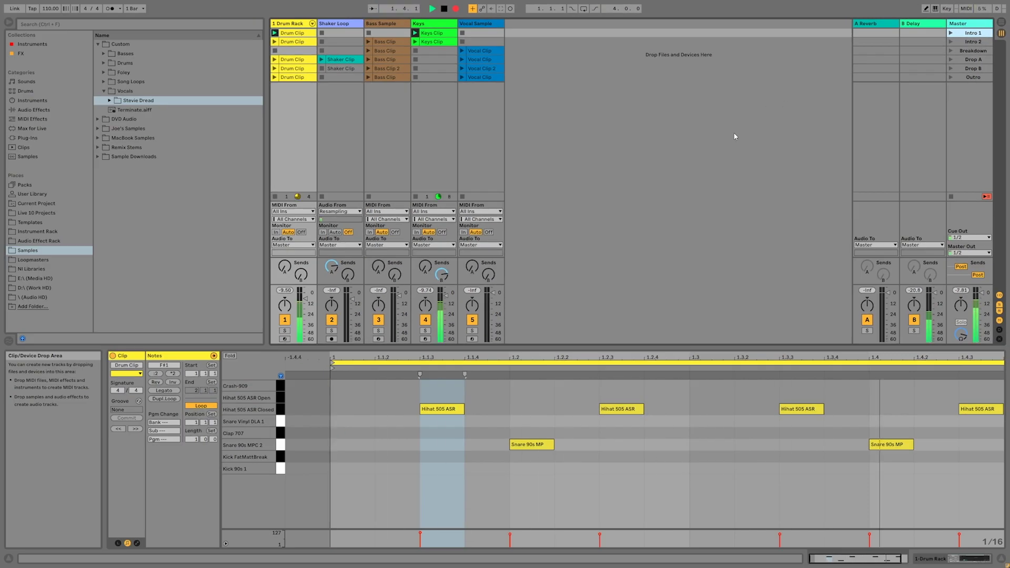
{"action": "key", "text": "Tab"}
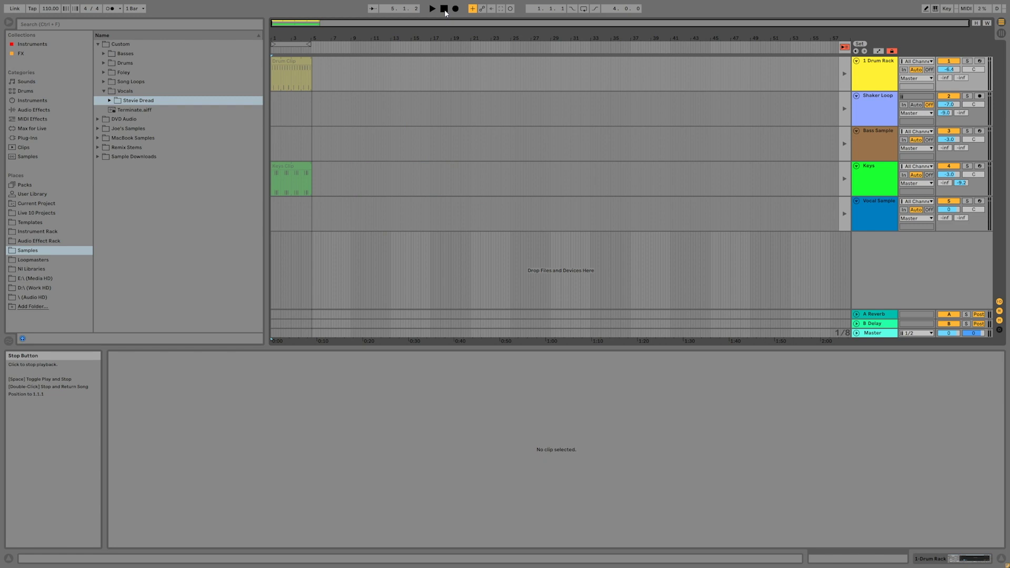
- Toggle between Session and Arrangement View while recording, ending on the Session clip grid
{"action": "key", "text": "Tab"}
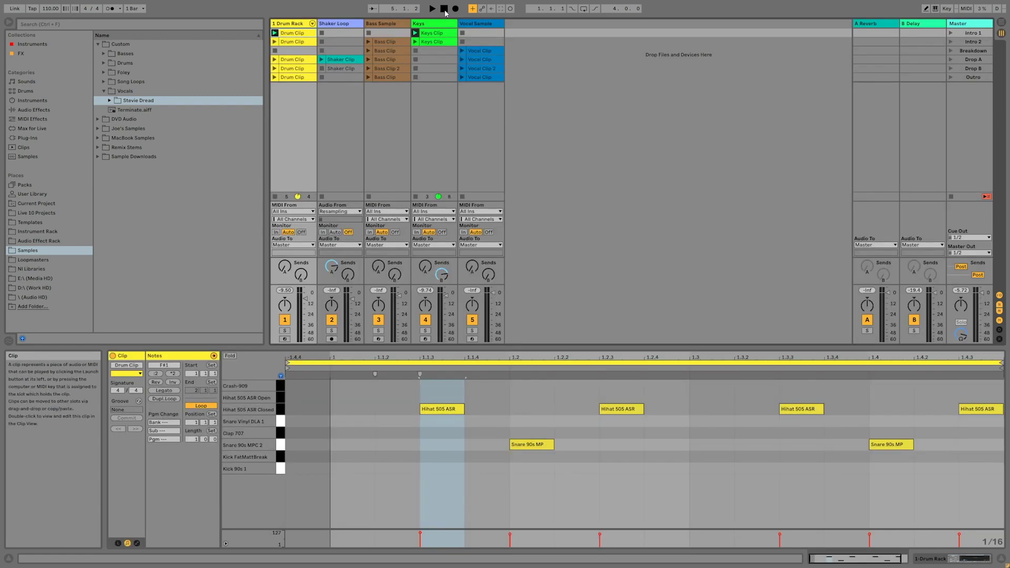
{"action": "key", "text": "Tab"}
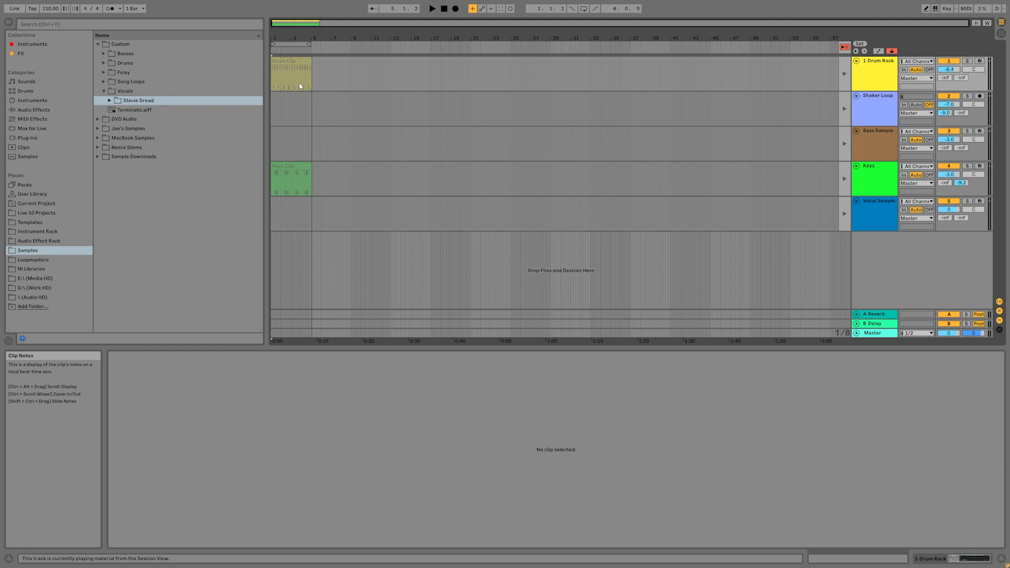
{"action": "key", "text": "Tab"}
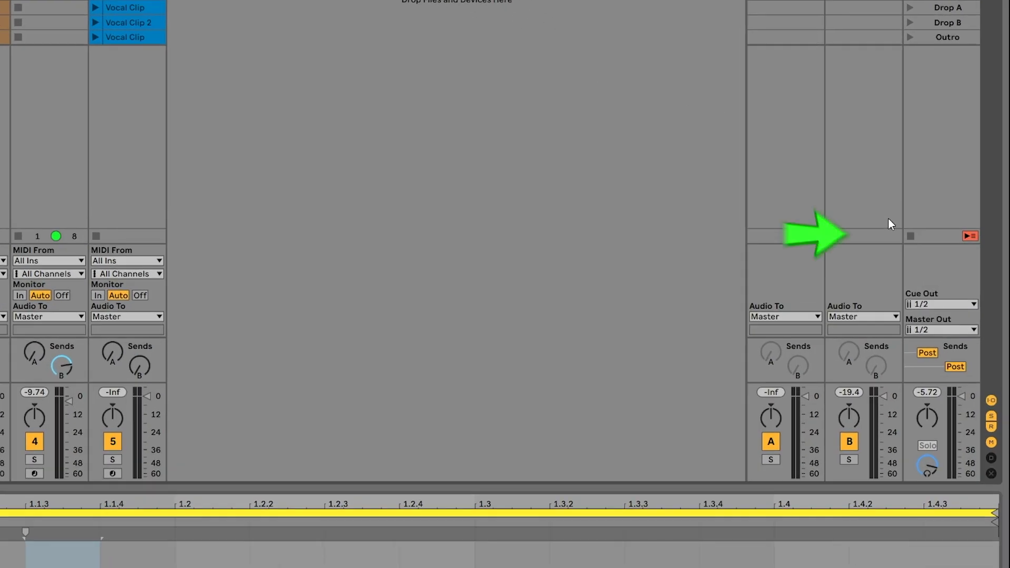
- Halt all playing session clips with the Master track's Stop All Clips button
{"action": "left_click", "coordinate": [911, 236]}
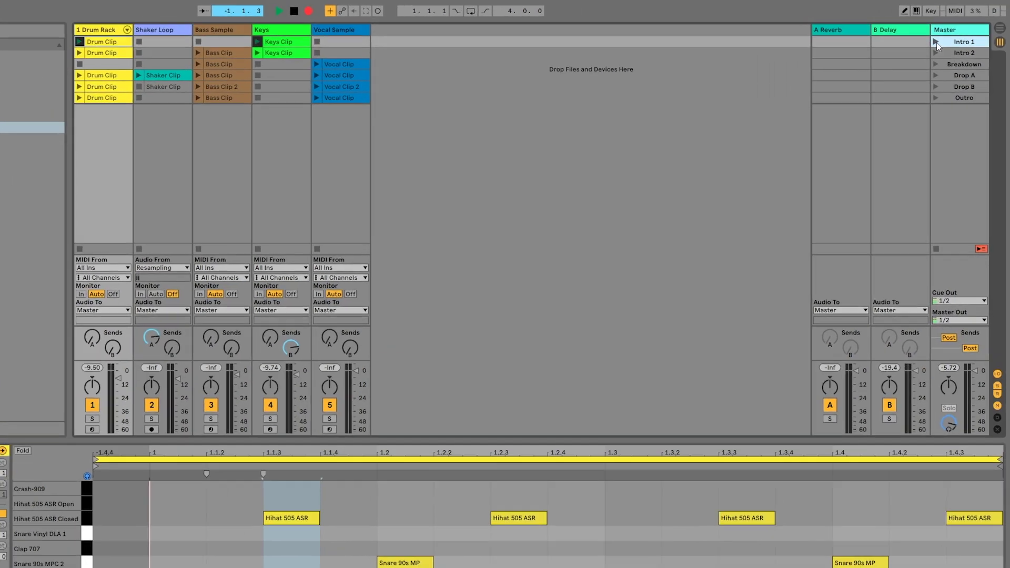
- Launch the scenes Intro 1, Intro 2, Breakdown, Drop A, Drop B and Outro in sequence
{"action": "left_click", "coordinate": [949, 33]}
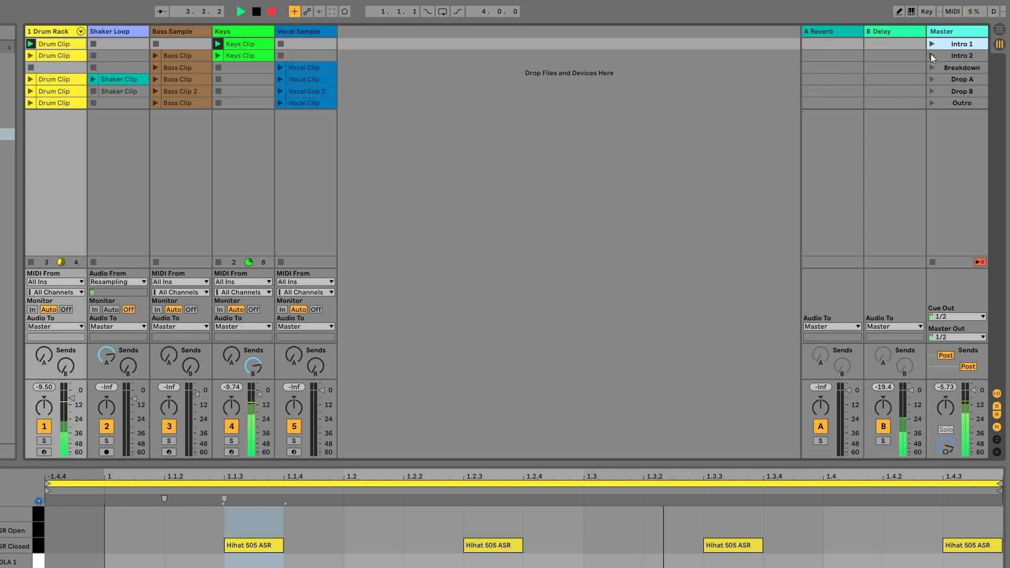
{"action": "left_click", "coordinate": [930, 54]}
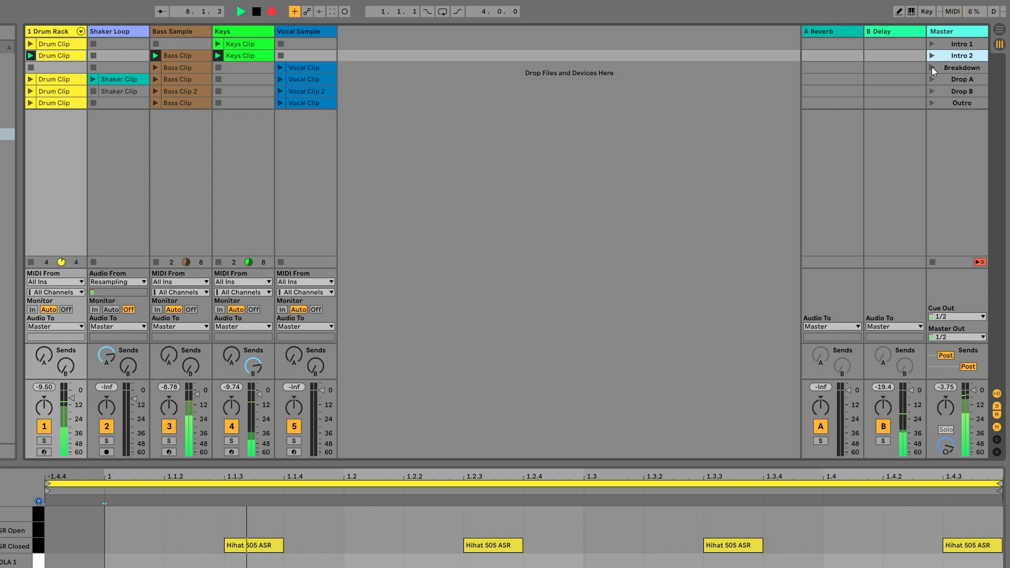
{"action": "left_click", "coordinate": [931, 67]}
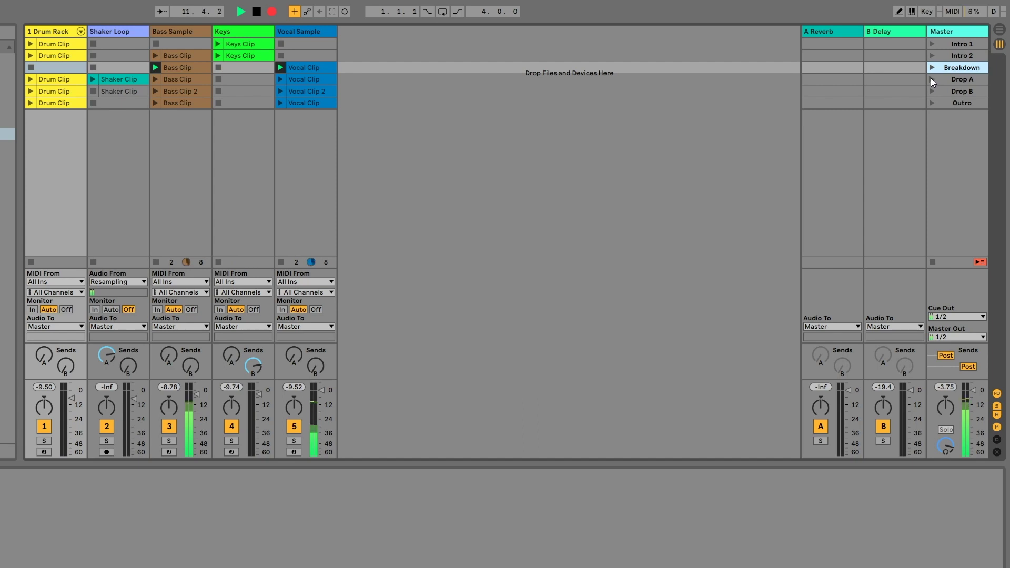
{"action": "left_click", "coordinate": [931, 79]}
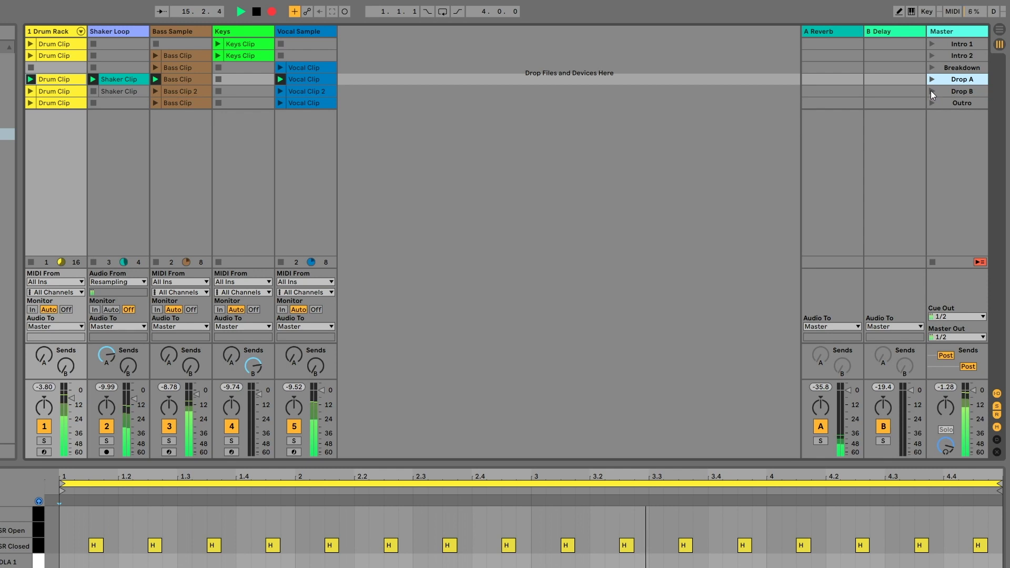
{"action": "left_click", "coordinate": [930, 91]}
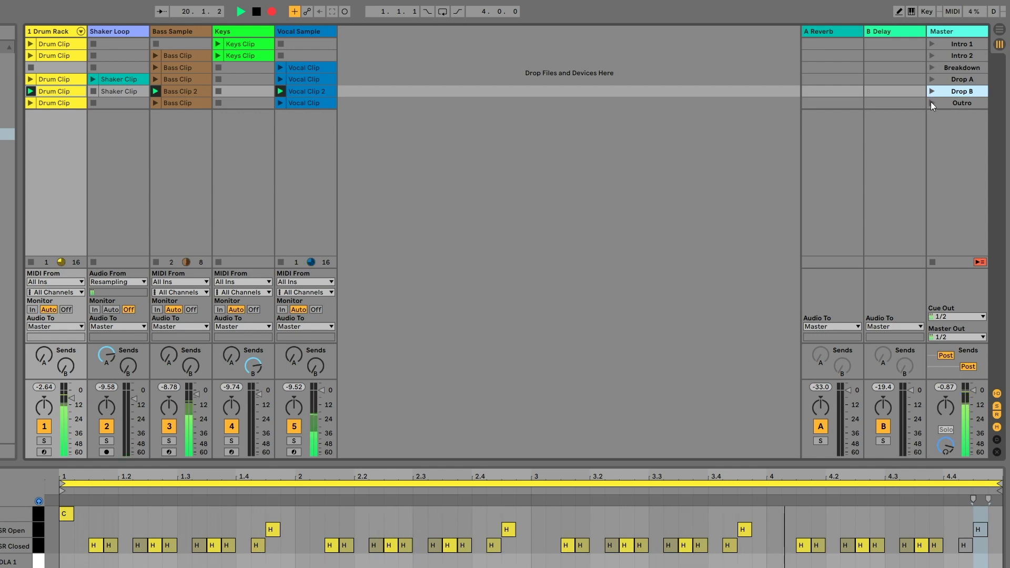
{"action": "left_click", "coordinate": [930, 104]}
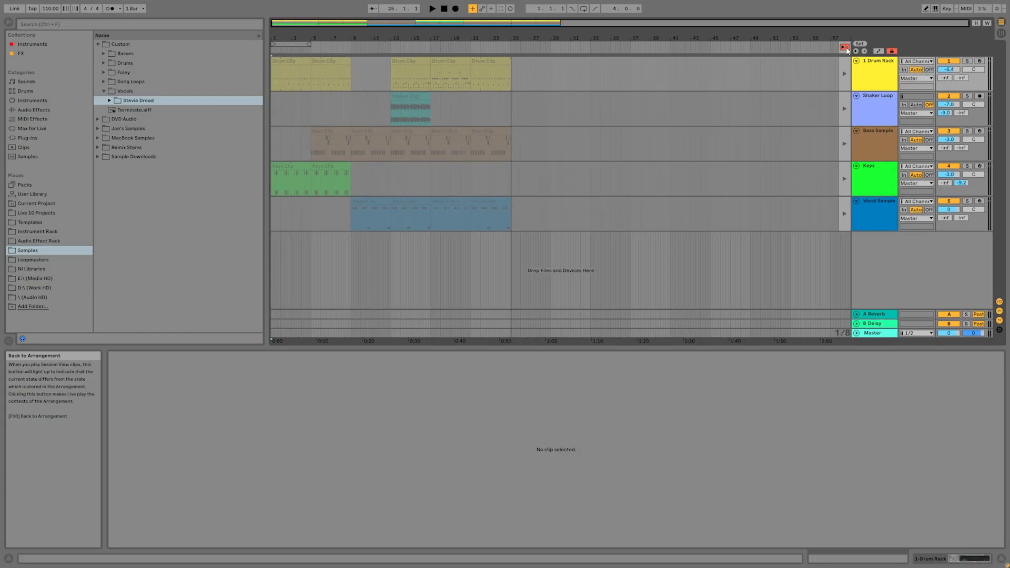
- Glance at Session View, return to the recorded arrangement, and bring up the Edit menu
{"action": "key", "text": "Tab"}
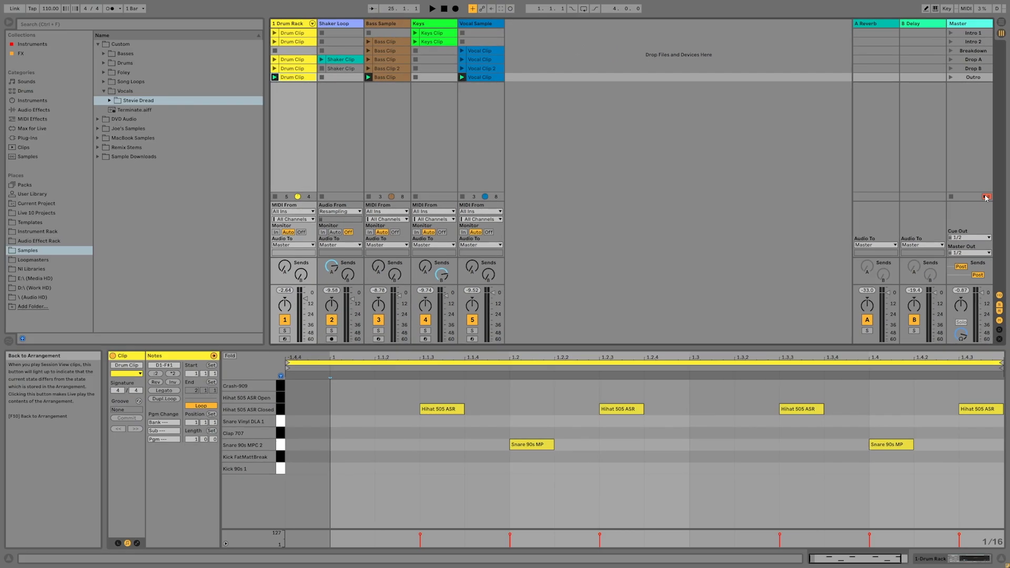
{"action": "key", "text": "Tab"}
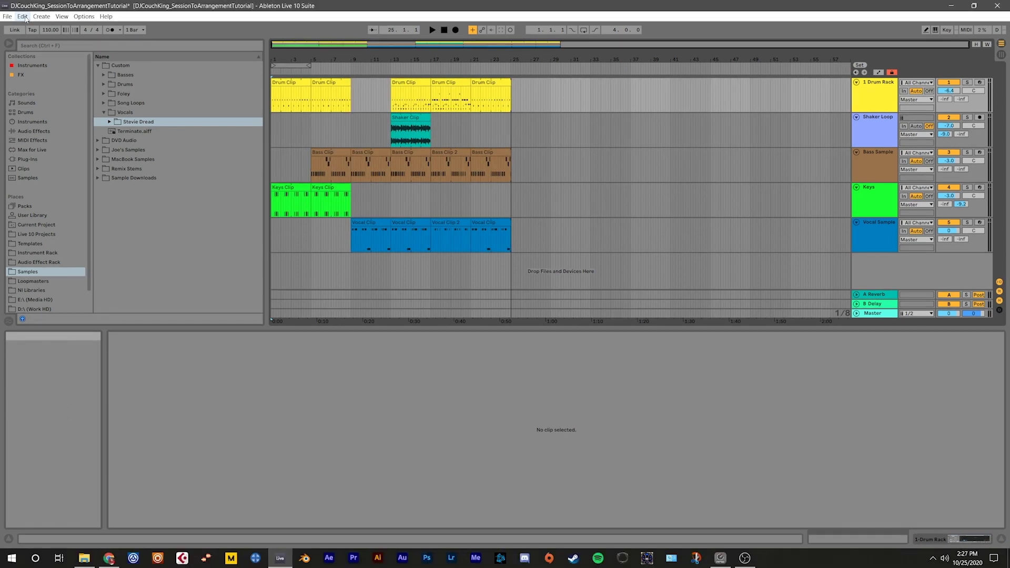
{"action": "left_click", "coordinate": [31, 20]}
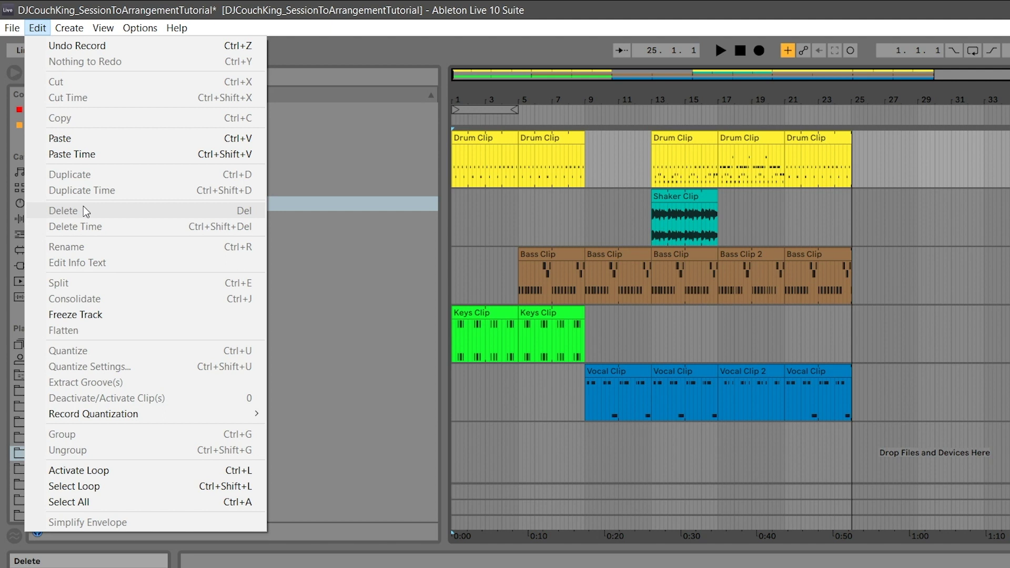
- Close the Edit menu by clicking empty arrangement space, applying no command
{"action": "left_click", "coordinate": [656, 235]}
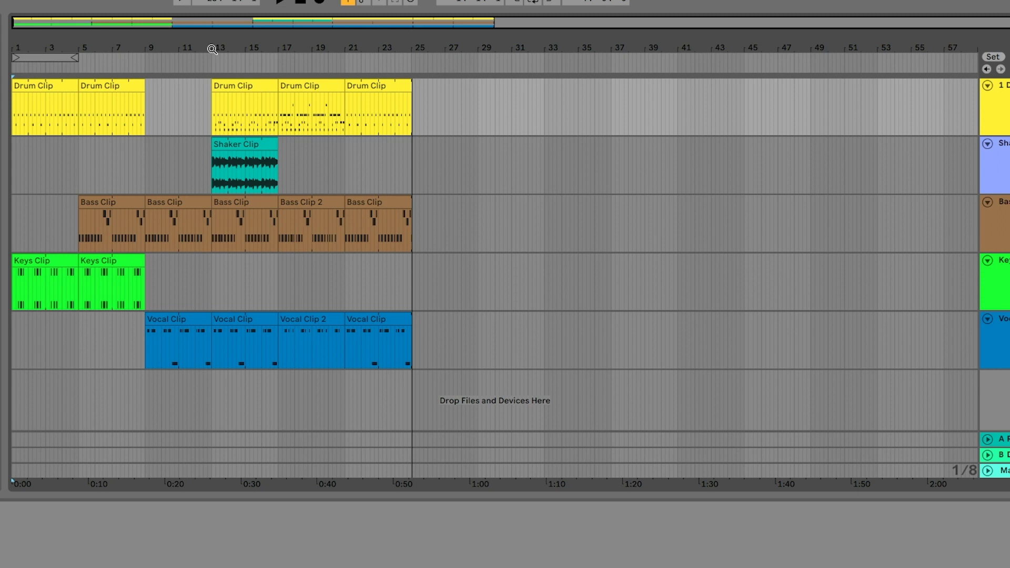
- Set a 1 Bar fixed grid and Duplicate Time on bars 13–17, adding a second Shaker Clip
{"action": "double_click", "coordinate": [212, 119]}
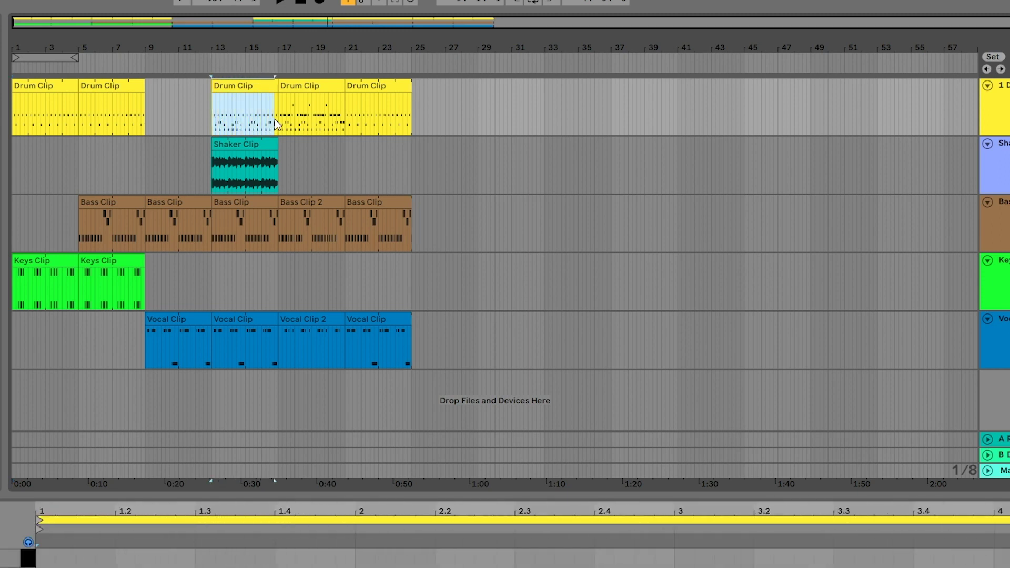
{"action": "right_click", "coordinate": [233, 109]}
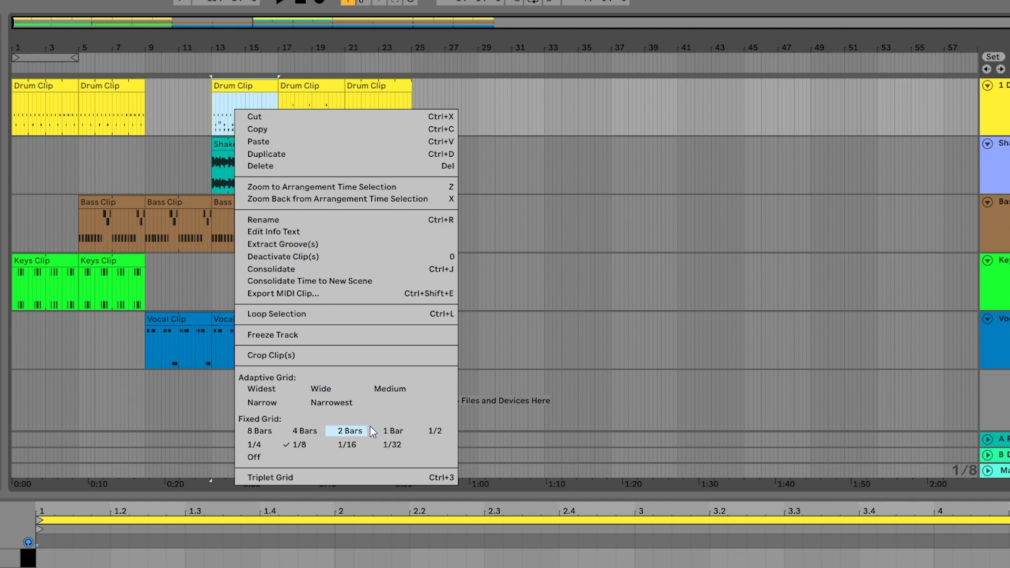
{"action": "left_click", "coordinate": [389, 431]}
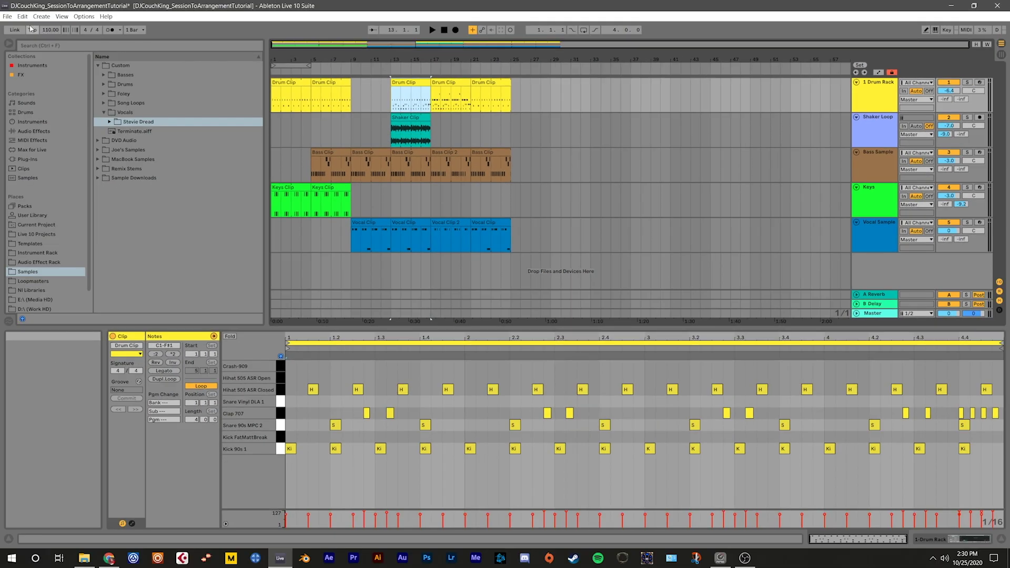
{"action": "left_click", "coordinate": [35, 28]}
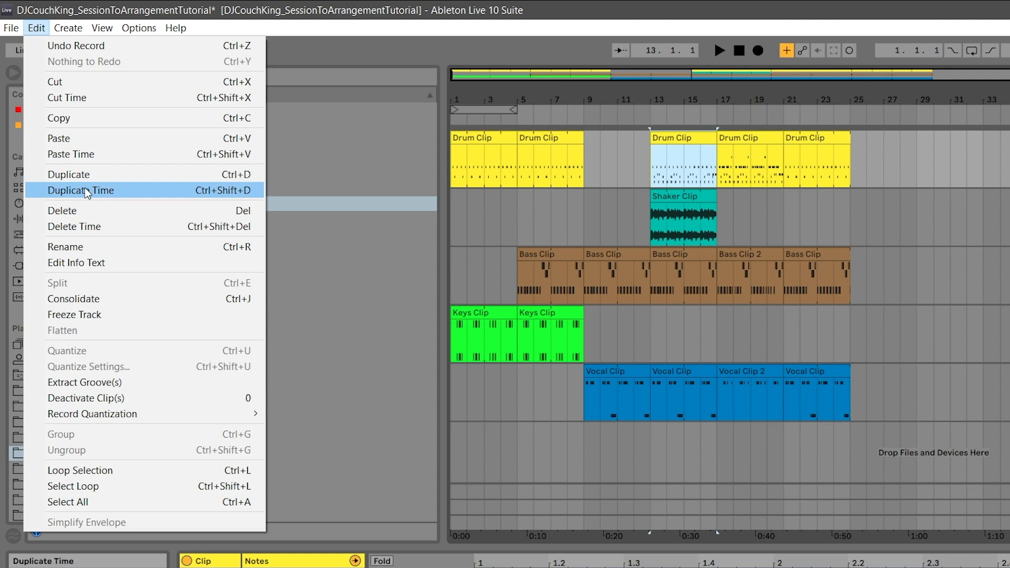
{"action": "left_click", "coordinate": [84, 189]}
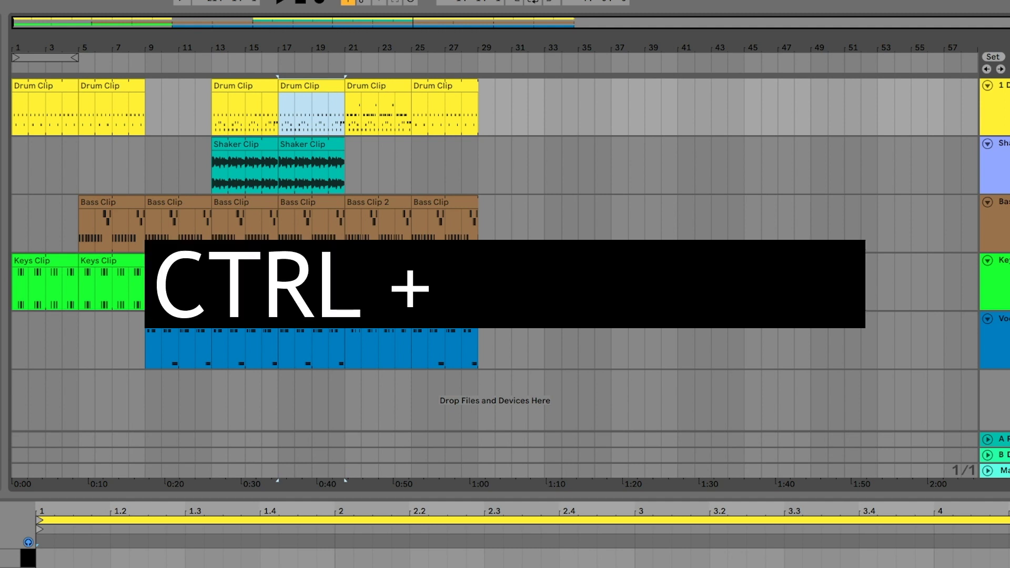
- Duplicate bars 21–25 across all tracks with Ctrl+Shift+D
{"action": "left_click", "coordinate": [353, 124]}
{"action": "left_click_drag", "start_coordinate": [377, 121], "coordinate": [390, 144]}
{"action": "key", "text": "ctrl+shift+d"}
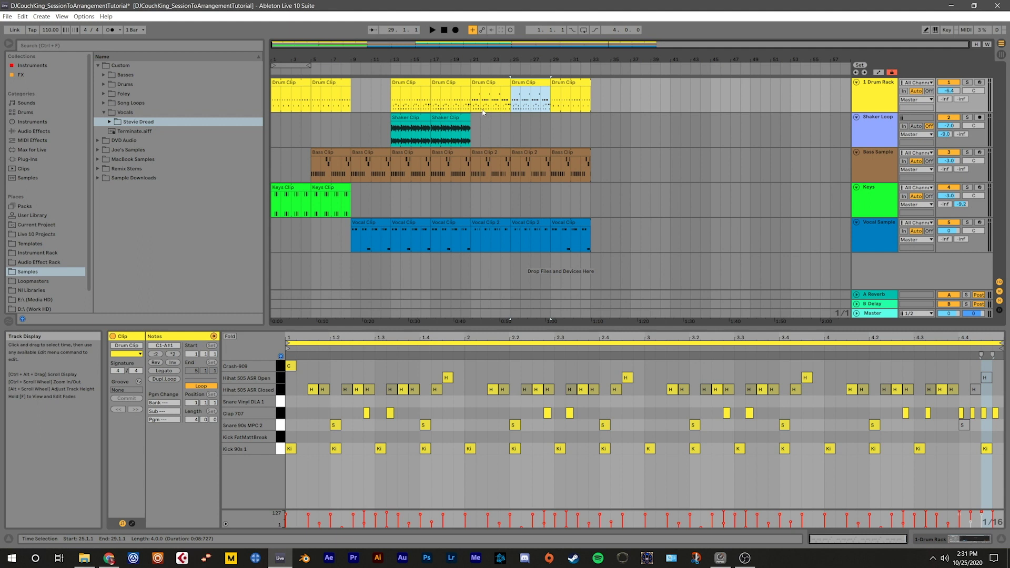
- Cut bars 21–29 from every track so the song ends at bar 25
{"action": "left_click_drag", "start_coordinate": [471, 105], "coordinate": [502, 105]}
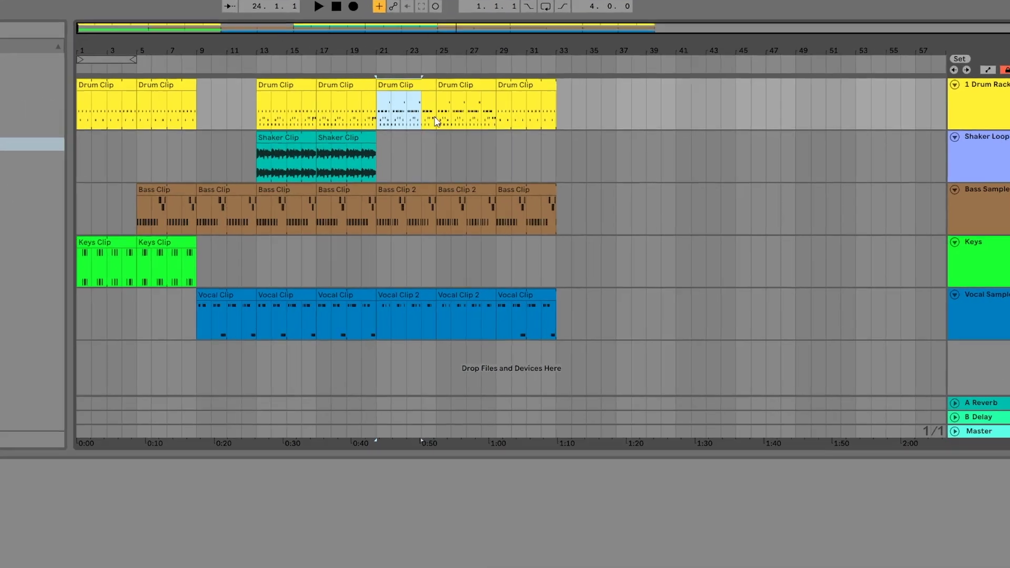
{"action": "left_click_drag", "start_coordinate": [435, 121], "coordinate": [493, 123]}
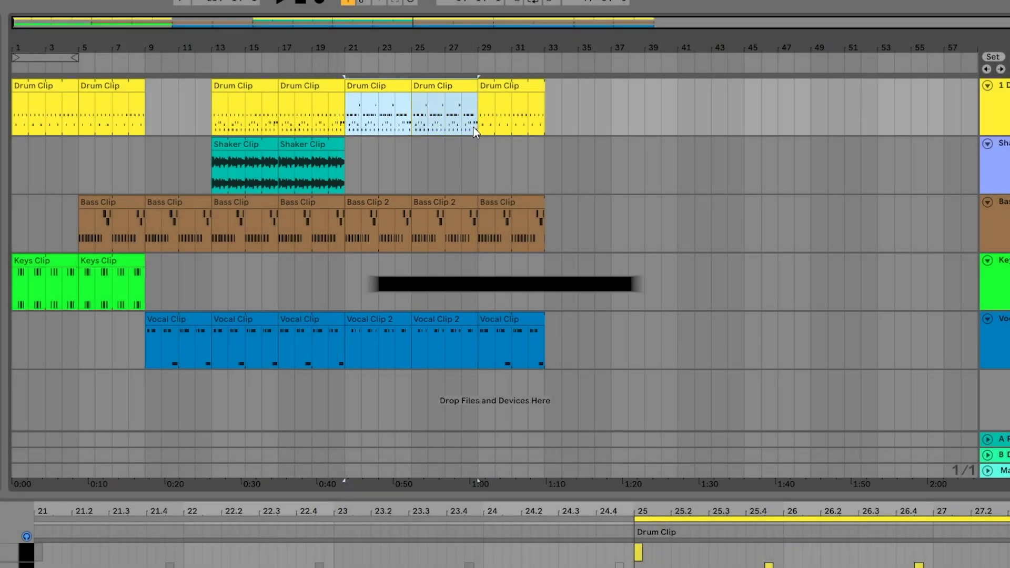
{"action": "key", "text": "ctrl+shift+x"}
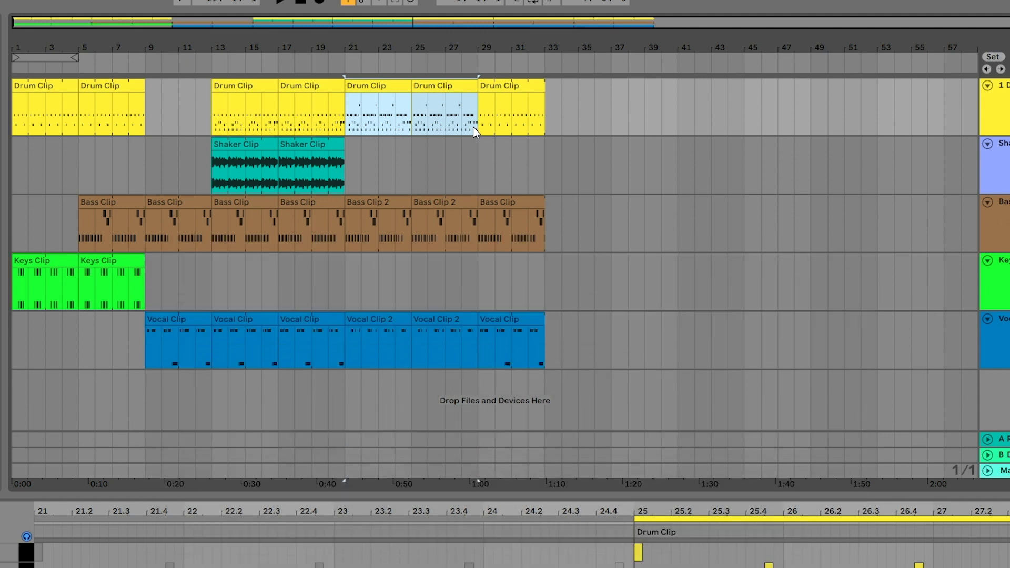
{"action": "key", "text": "ctrl+shift+x"}
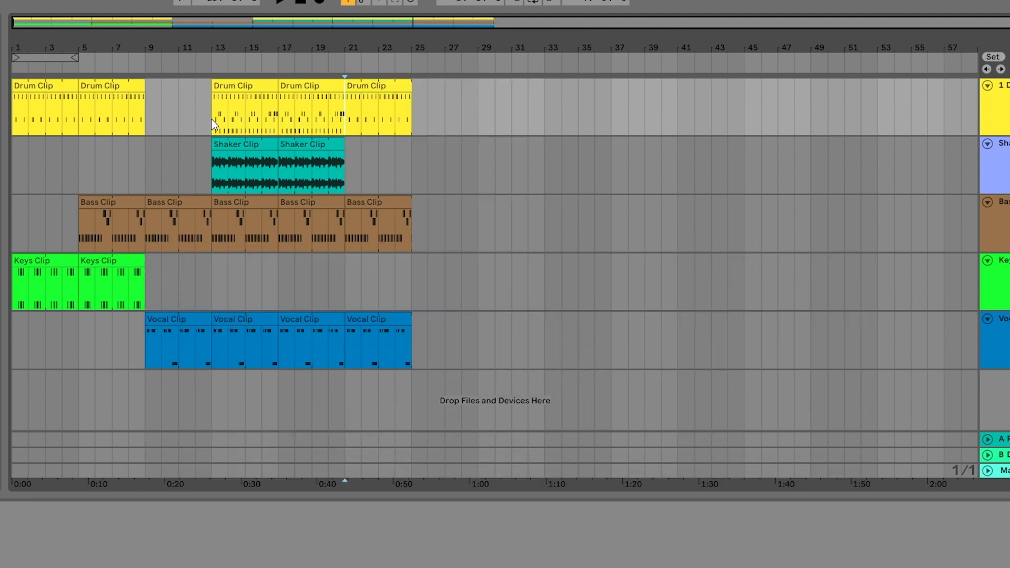
- Paste the cut time at bar 13, extending the arrangement to bar 33
{"action": "left_click", "coordinate": [211, 119]}
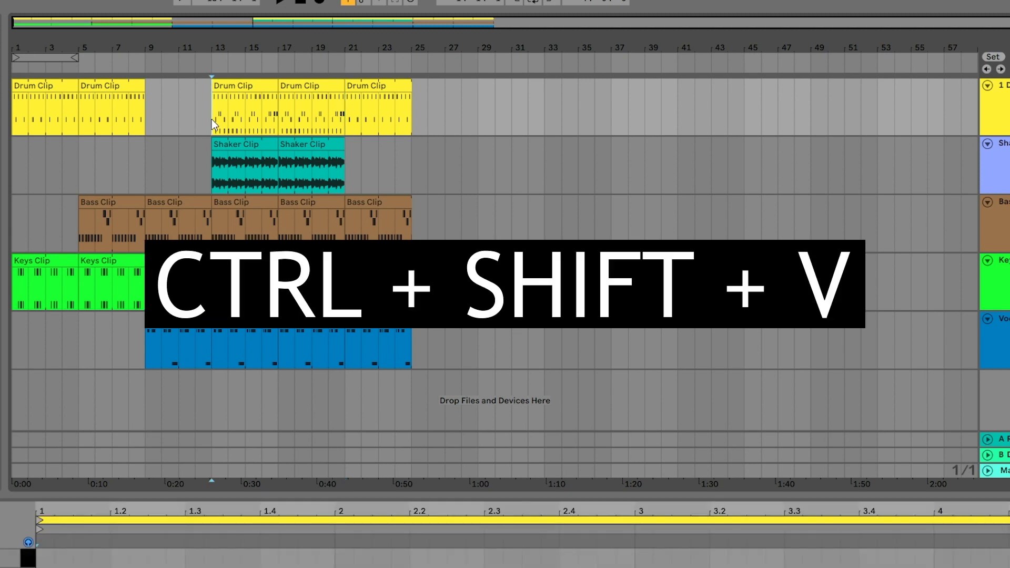
{"action": "key", "text": "ctrl+shift+v"}
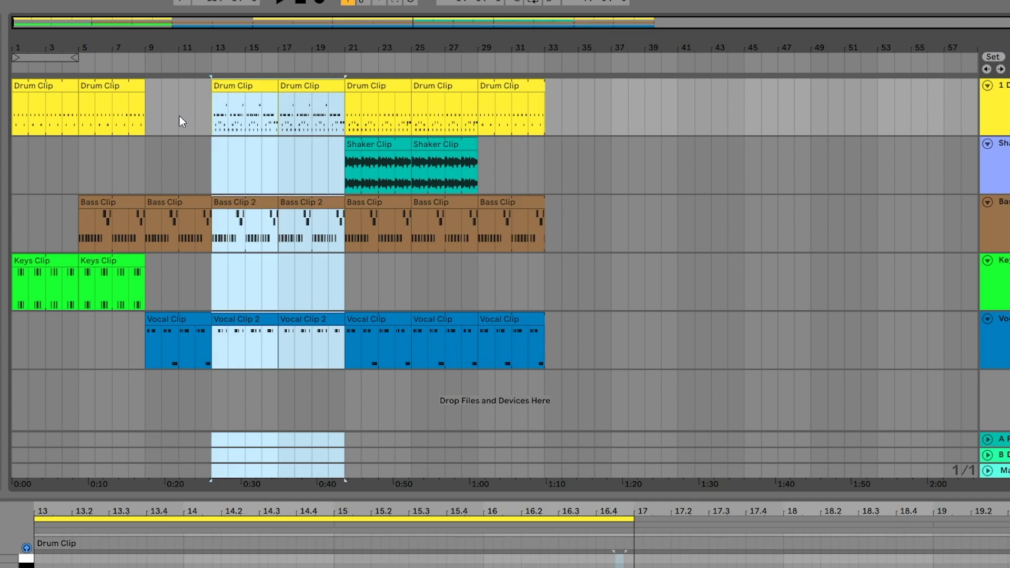
{"action": "left_click", "coordinate": [212, 158]}
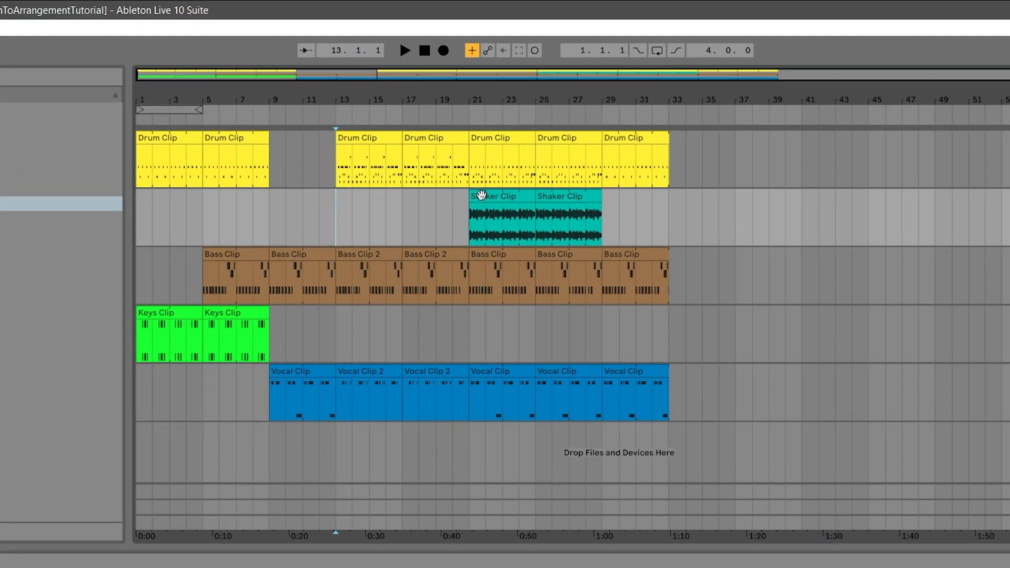
- Move the Shaker Clips to bars 13 and 17, then copy and paste the selected clip
{"action": "left_click_drag", "start_coordinate": [486, 197], "coordinate": [351, 202]}
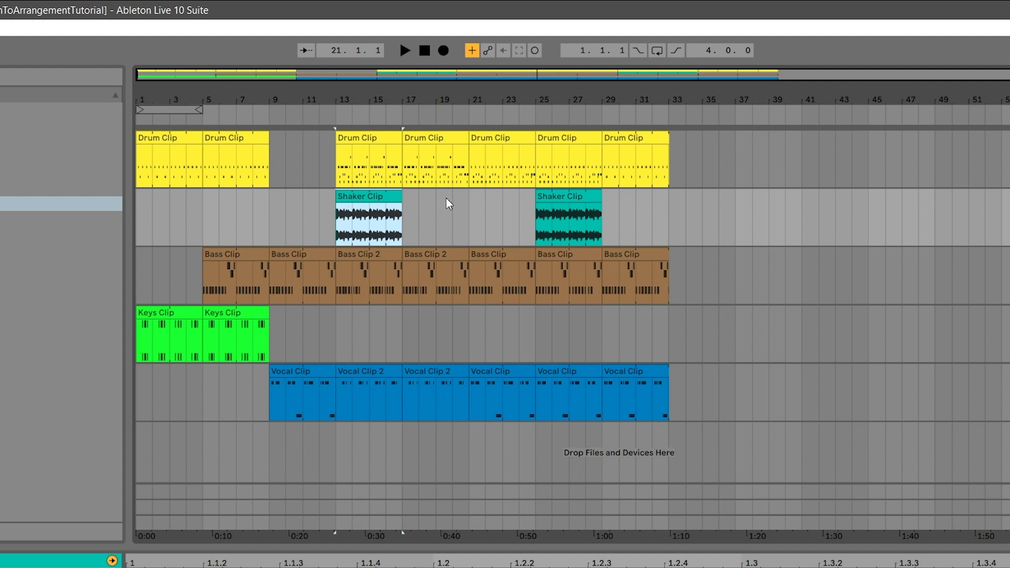
{"action": "left_click_drag", "start_coordinate": [566, 200], "coordinate": [430, 213]}
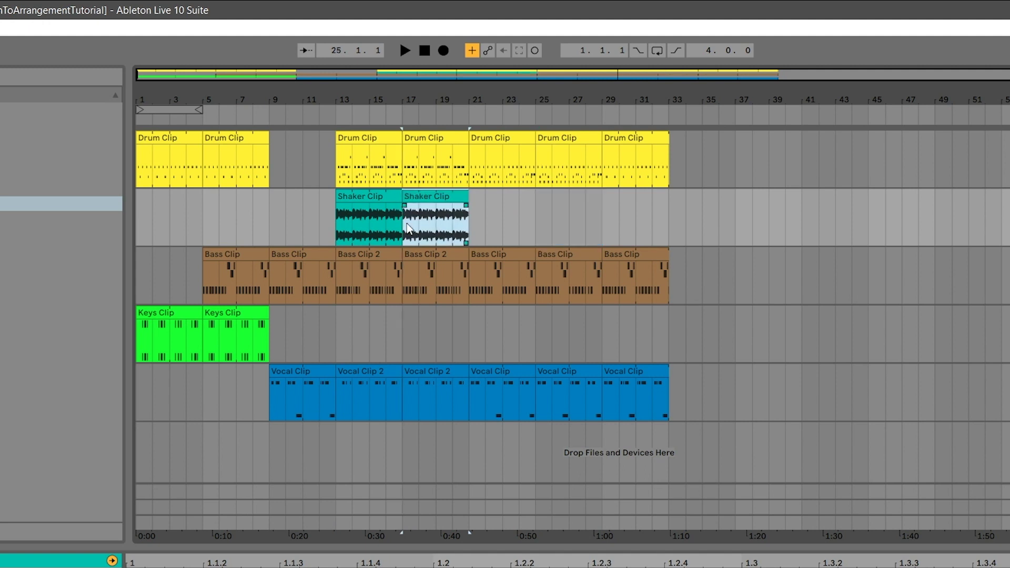
{"action": "key", "text": "ctrl+c"}
{"action": "key", "text": "ctrl+v"}
- Paste the bar-5 Keys Clip at bar 21 and duplicate it to bar 25
{"action": "left_click", "coordinate": [216, 315]}
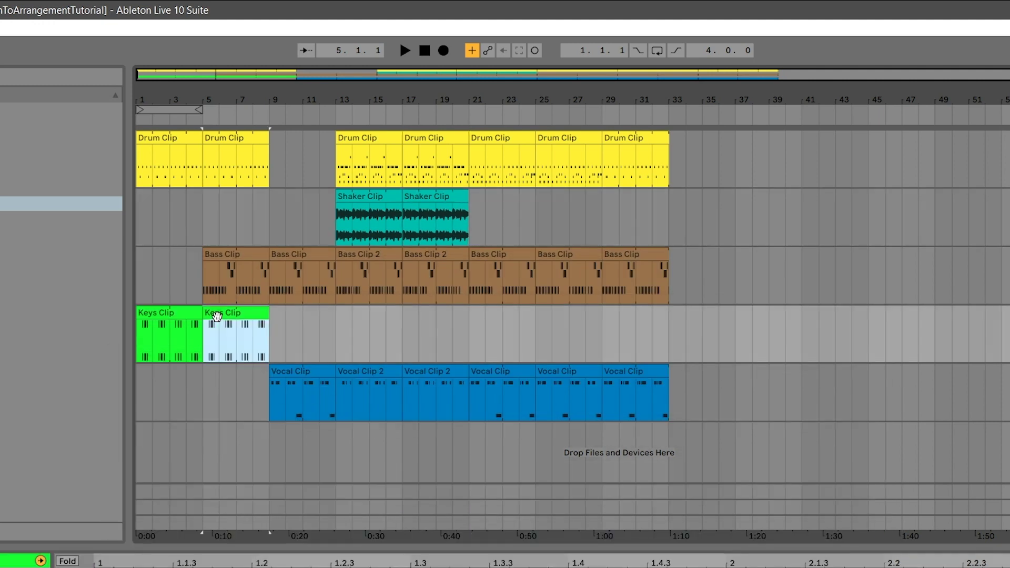
{"action": "left_click", "coordinate": [471, 337]}
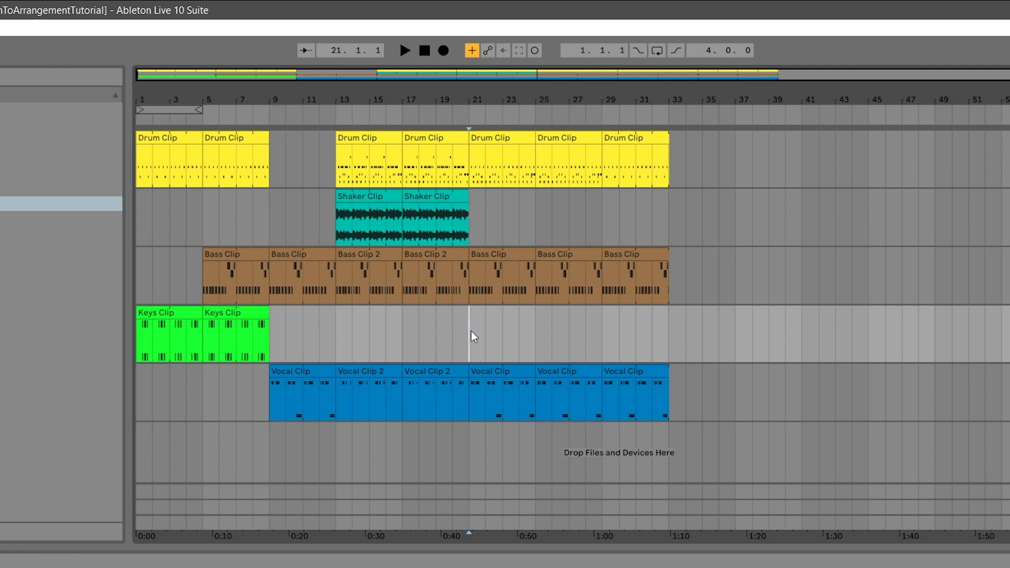
{"action": "key", "text": "ctrl+v"}
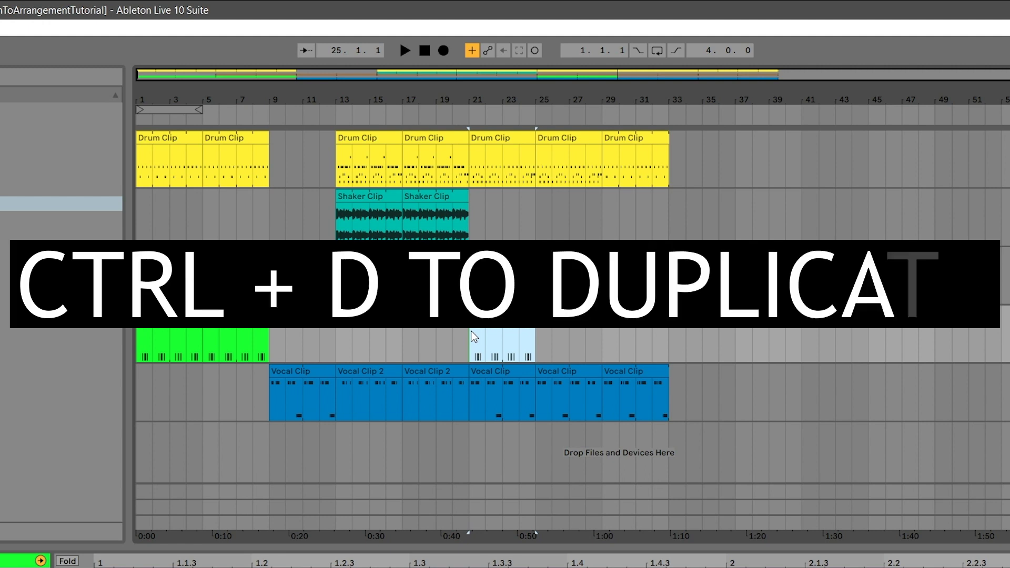
{"action": "key", "text": "ctrl+d"}
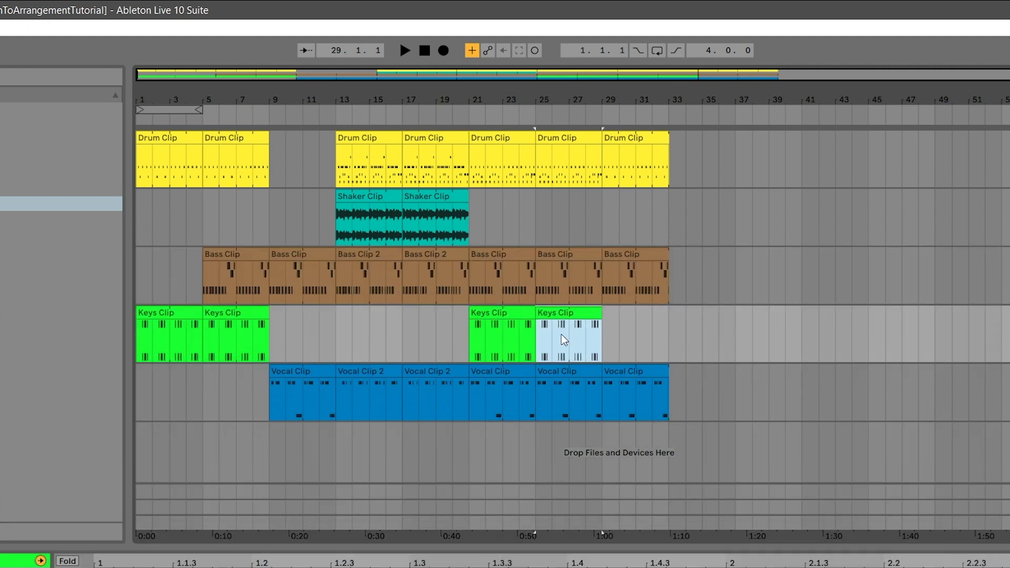
{"action": "right_click", "coordinate": [560, 333]}
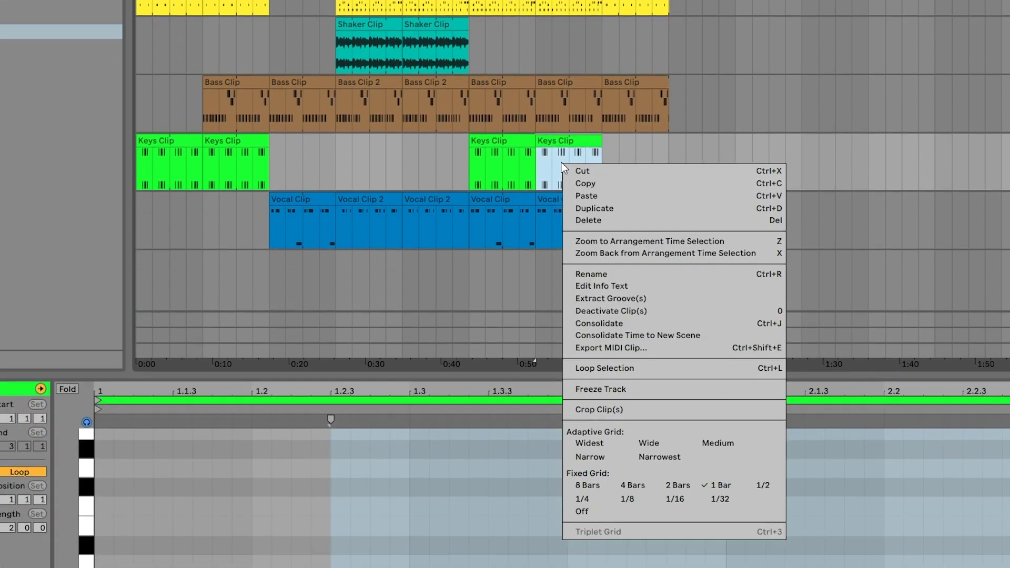
{"action": "key", "text": "Escape"}
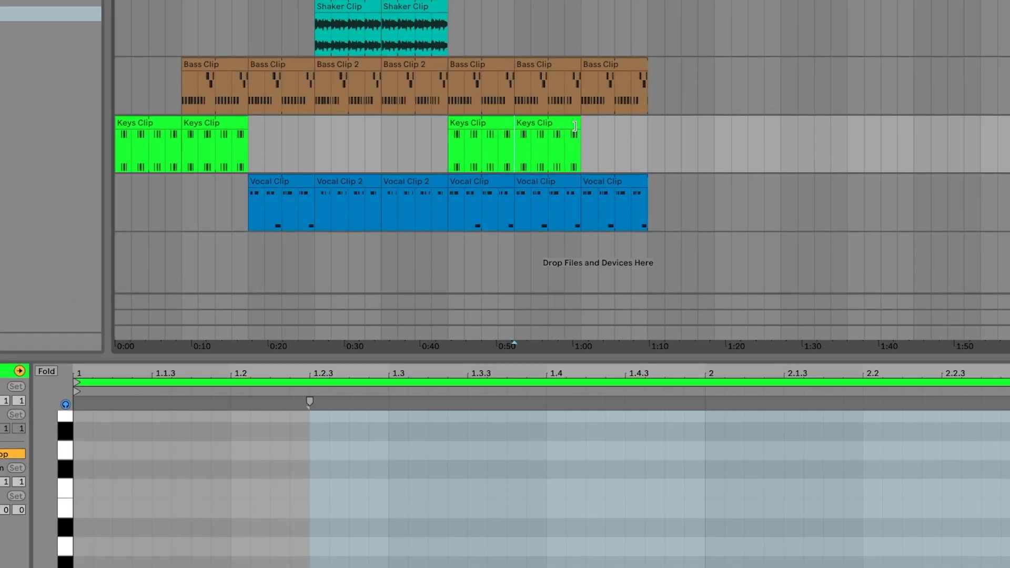
{"action": "left_click_drag", "start_coordinate": [512, 196], "coordinate": [584, 189]}
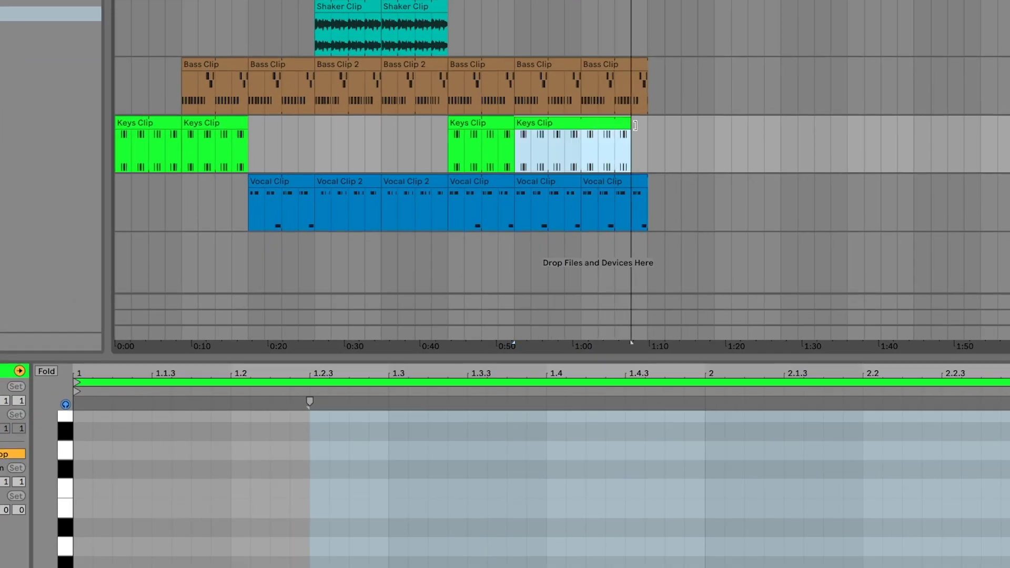
- Restore the bar-25 Keys Clip to end at bar 29 and zoom into bars 10–24
{"action": "left_click_drag", "start_coordinate": [635, 125], "coordinate": [581, 125]}
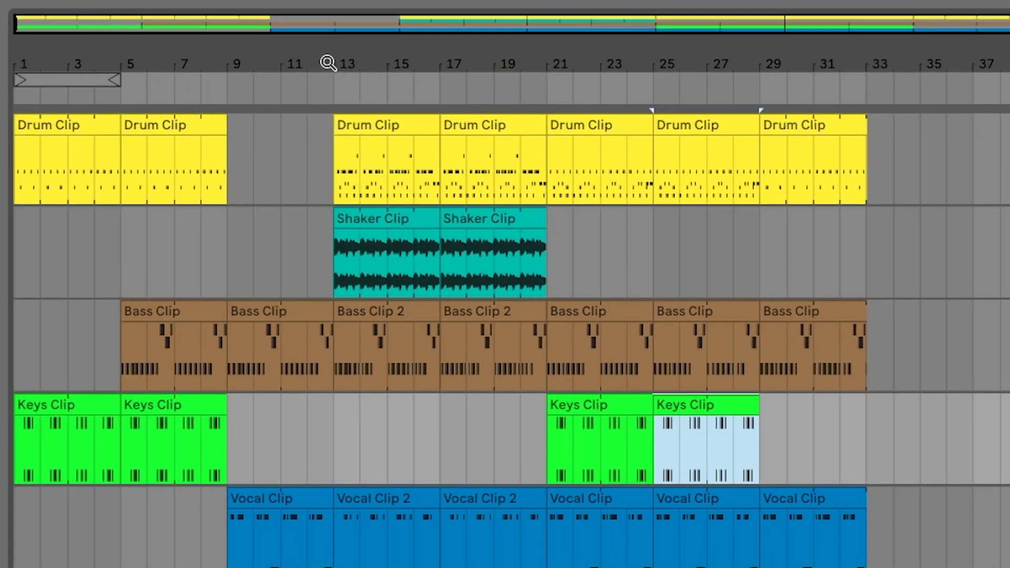
{"action": "left_click_drag", "start_coordinate": [329, 65], "coordinate": [349, 74]}
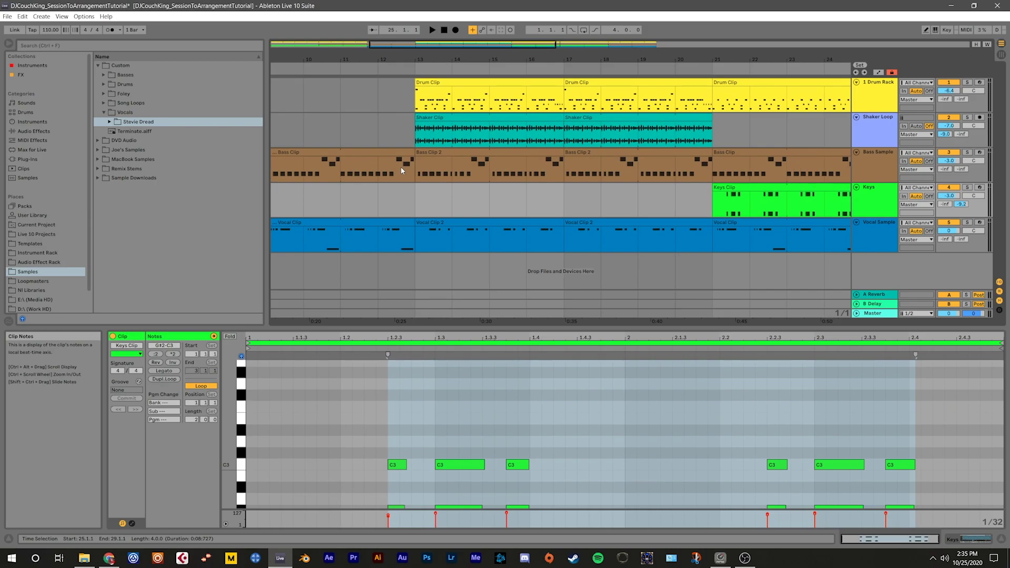
{"action": "right_click", "coordinate": [399, 166]}
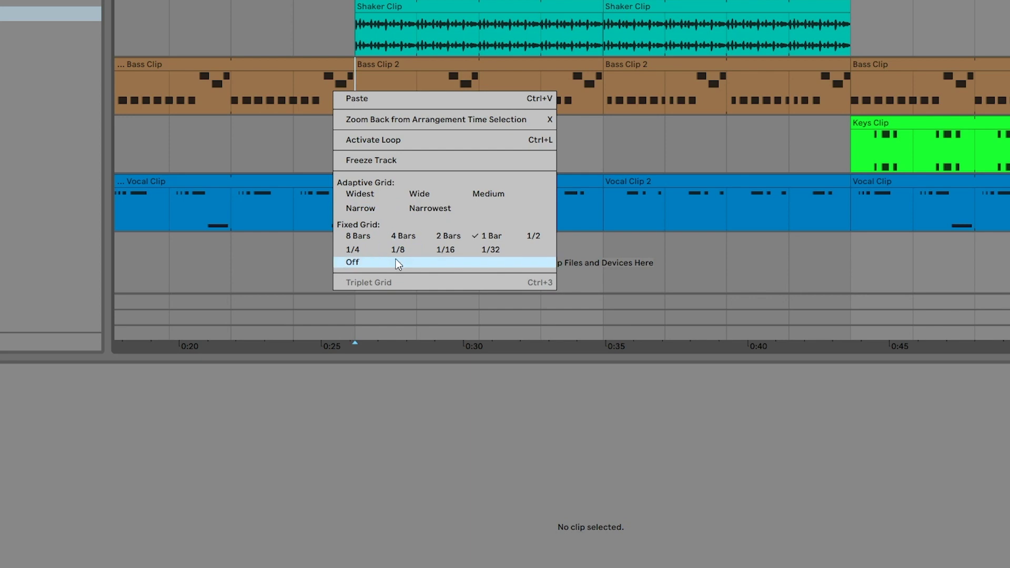
- Set a 1/8 grid and split 12.3.3–13.1.1 on the Bass track into its own clip
{"action": "left_click", "coordinate": [397, 250]}
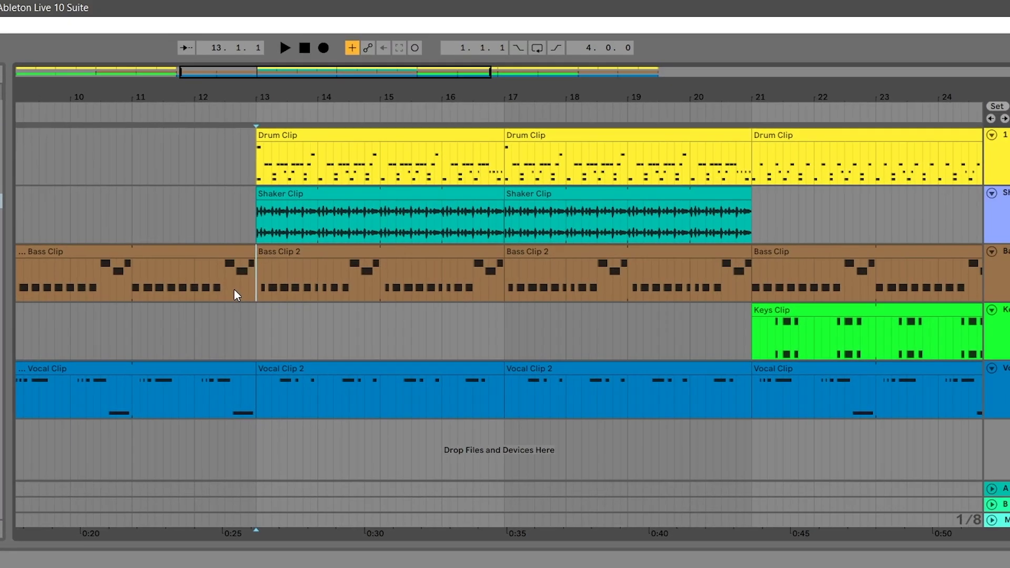
{"action": "left_click_drag", "start_coordinate": [234, 289], "coordinate": [255, 289]}
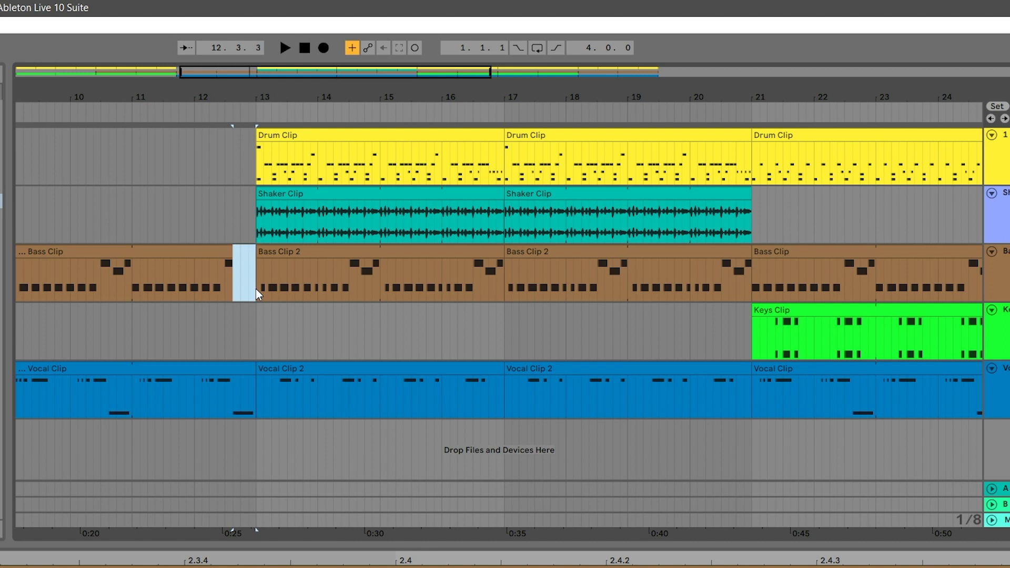
{"action": "key", "text": "ctrl+v"}
{"action": "key", "text": "ctrl+e"}
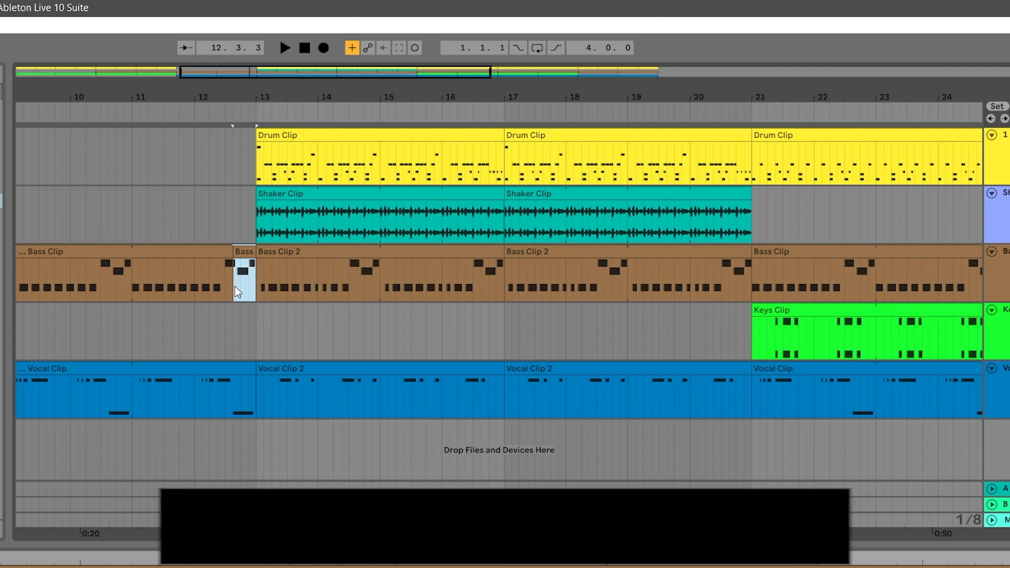
- Deactivate the short bass clip, then join it with the long Bass Clip before it
{"action": "key", "text": "0"}
{"action": "left_click", "coordinate": [207, 253]}
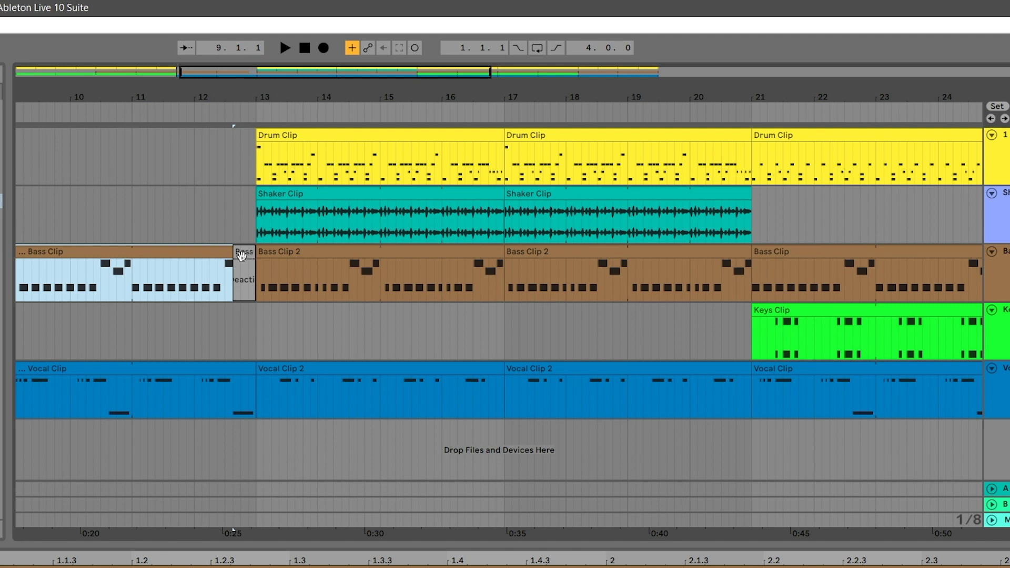
{"action": "left_click", "coordinate": [241, 255]}
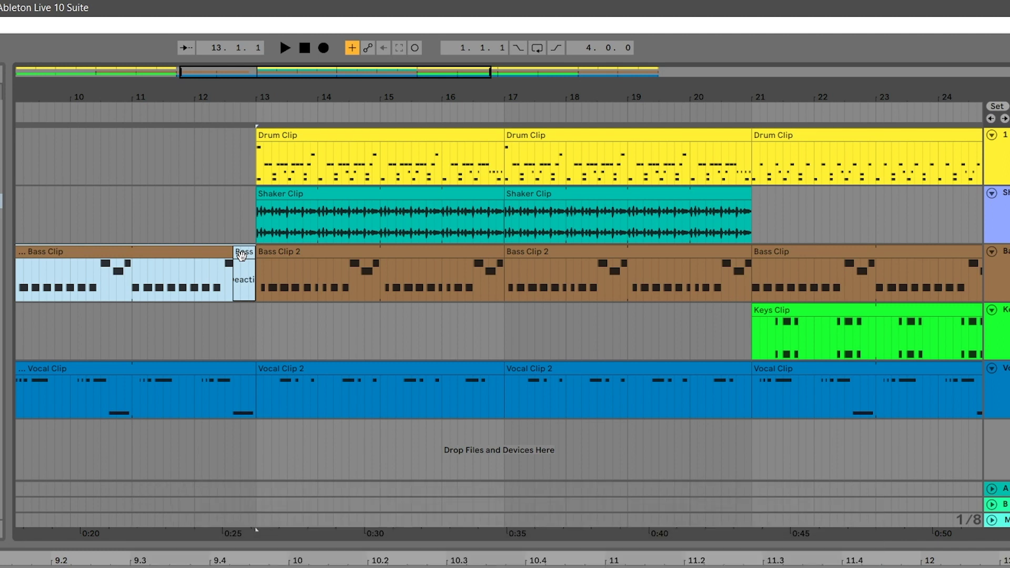
{"action": "key", "text": "ctrl+j"}
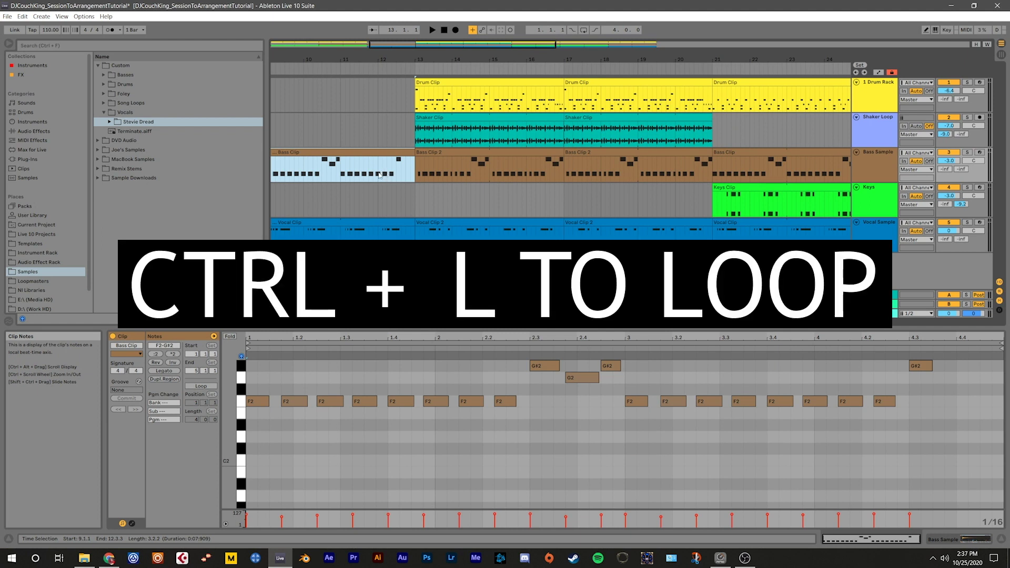
- Loop bars 12–13 of the Bass Clip, then select the empty bar 9 on the drum track
{"action": "left_click_drag", "start_coordinate": [379, 175], "coordinate": [393, 174]}
{"action": "key", "text": "ctrl+l"}
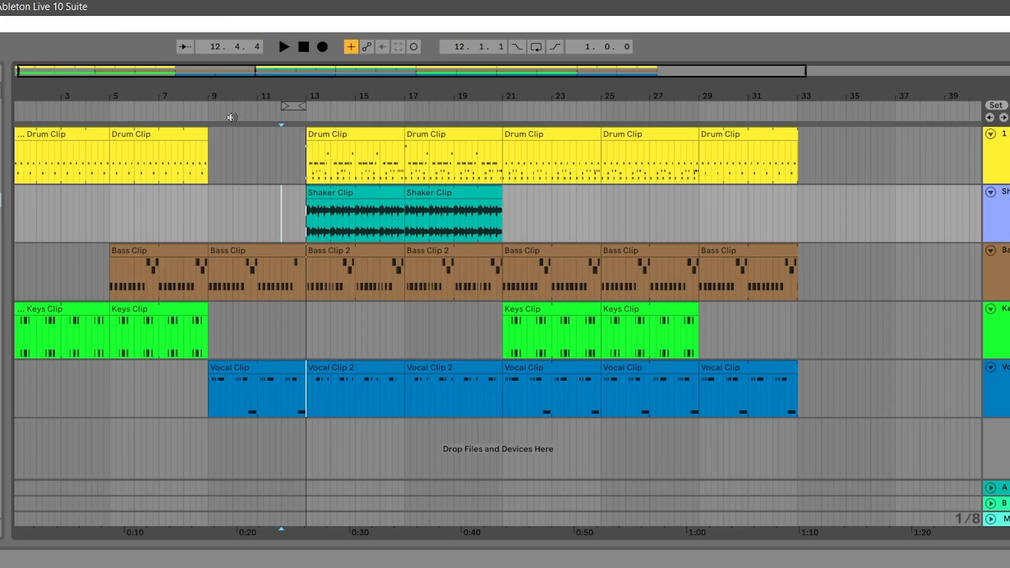
{"action": "left_click", "coordinate": [394, 97]}
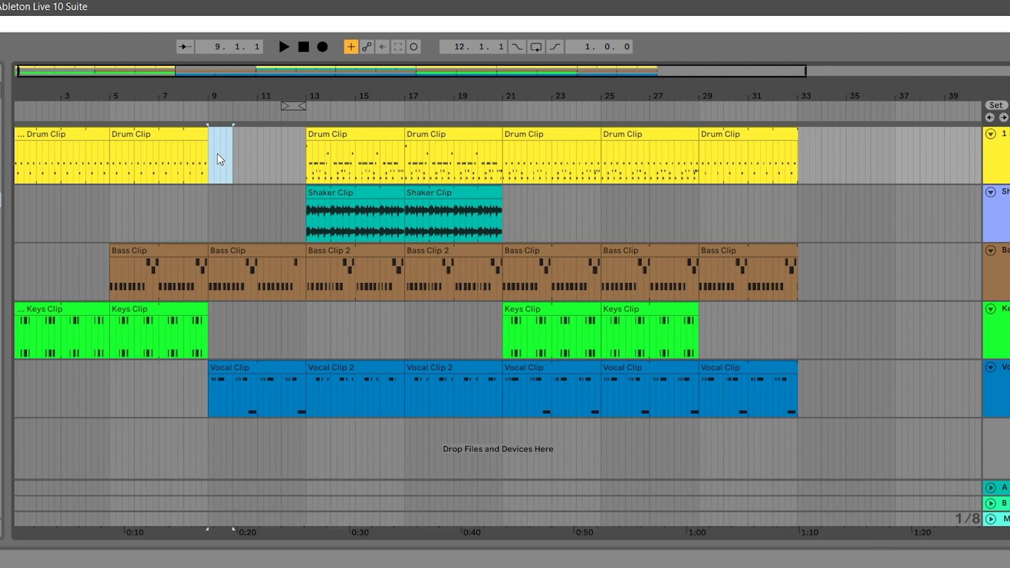
- Insert an empty MIDI clip into the selected bar-9 gap on the Drum Rack track
{"action": "right_click", "coordinate": [217, 155]}
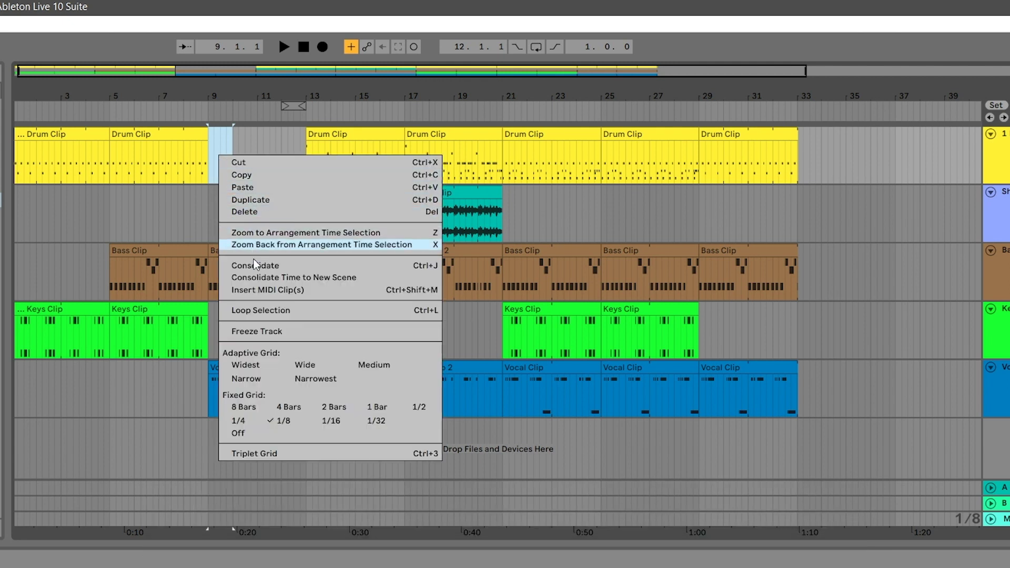
{"action": "left_click", "coordinate": [259, 290]}
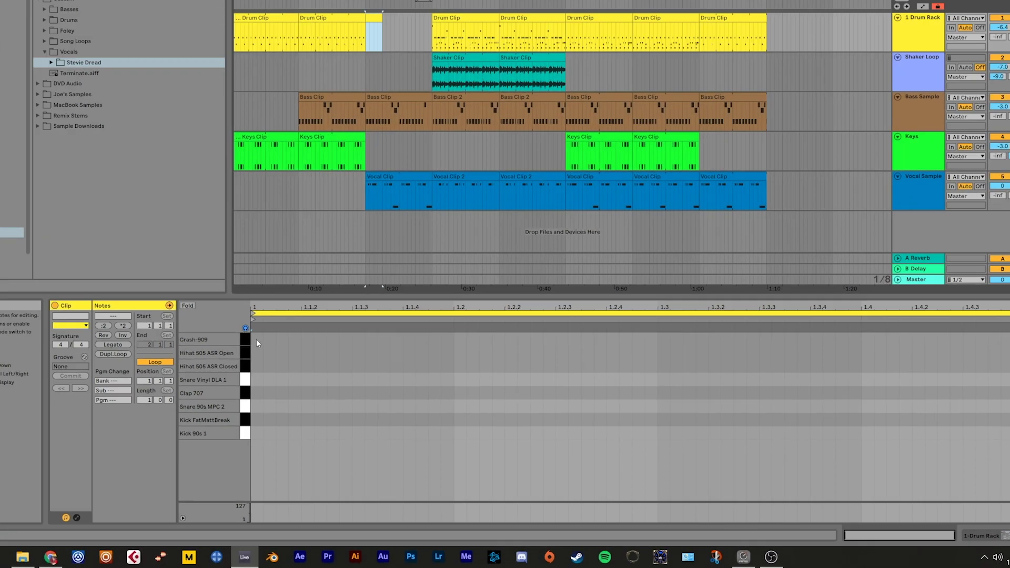
- Add a Crash-909 note on beat 1 of the new bar-9 clip and the bar-21 Drum Clip
{"action": "double_click", "coordinate": [291, 365]}
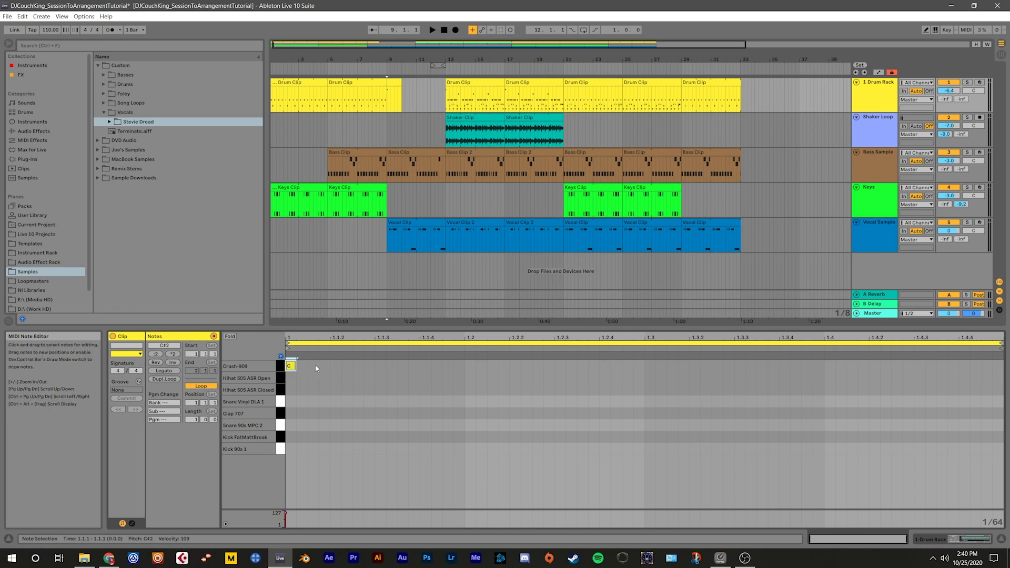
{"action": "left_click", "coordinate": [583, 84]}
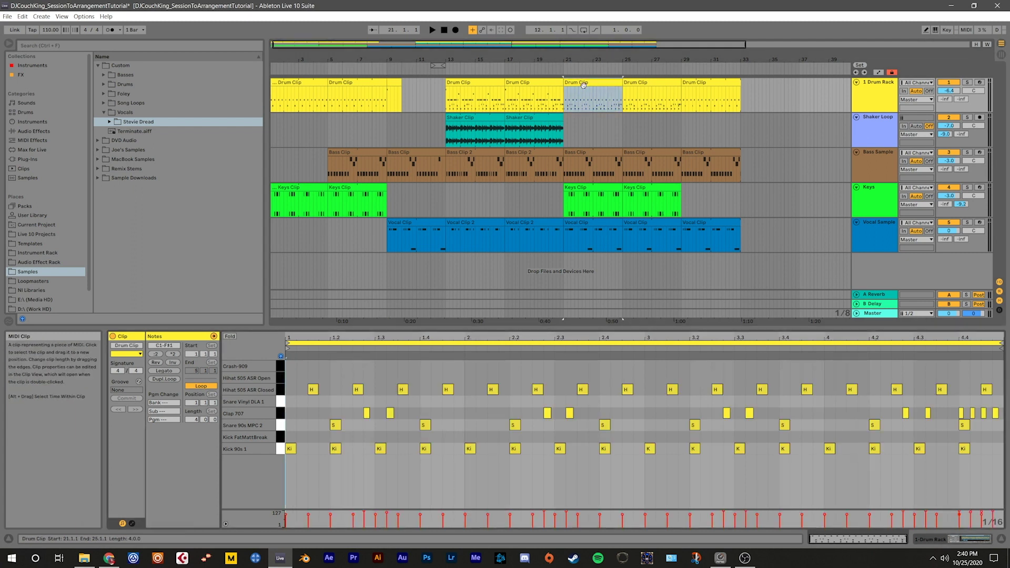
{"action": "double_click", "coordinate": [290, 365]}
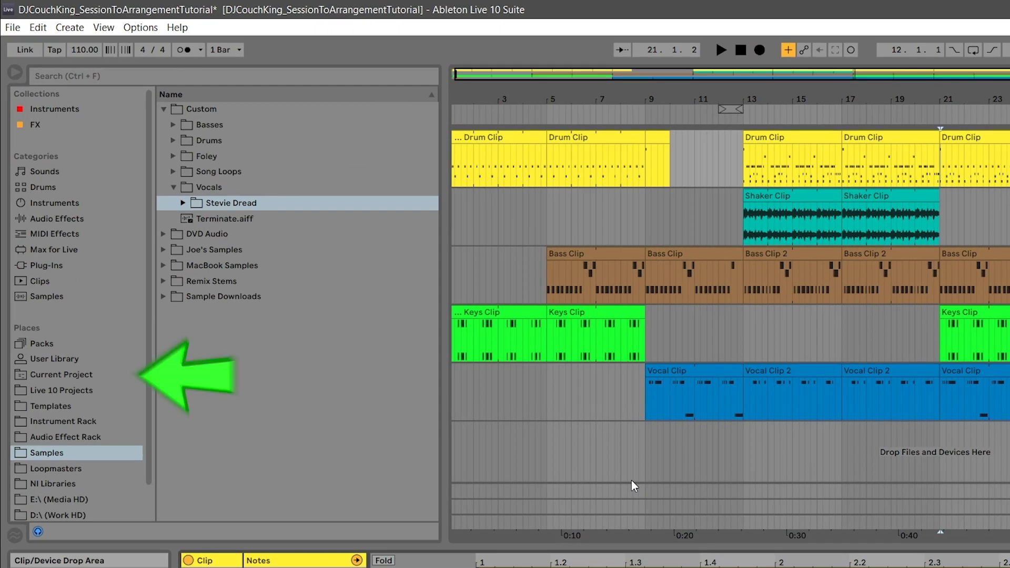
- From the current project's Samples folder, drop Riser Sample.wav onto a new audio track
{"action": "left_click", "coordinate": [51, 371]}
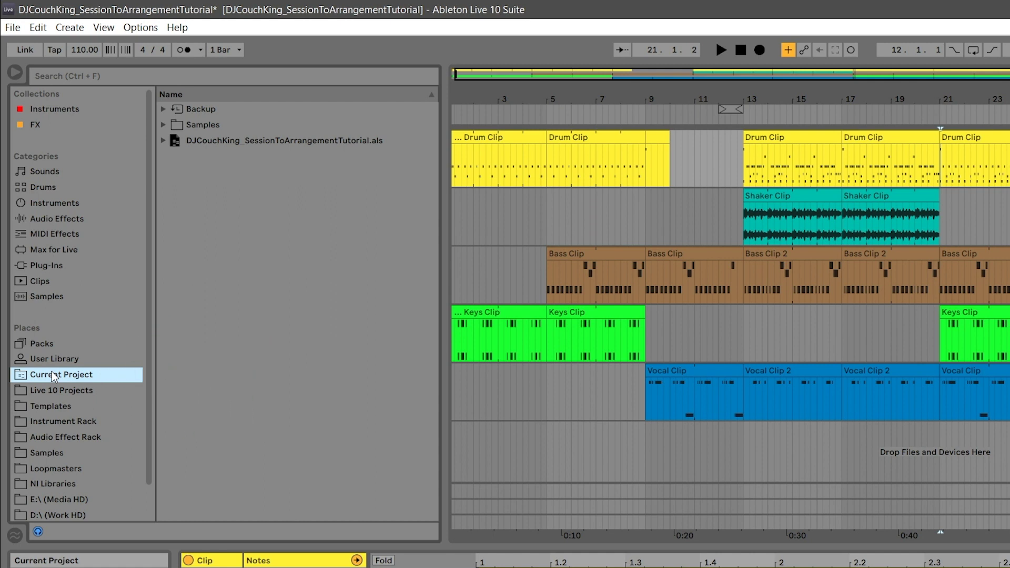
{"action": "left_click", "coordinate": [163, 124]}
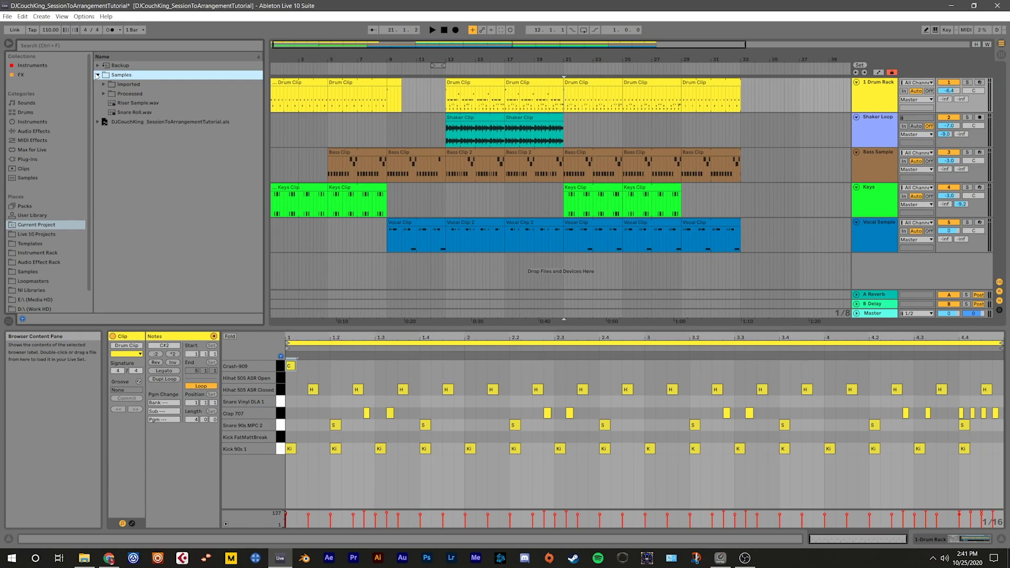
{"action": "left_click_drag", "start_coordinate": [126, 103], "coordinate": [348, 231]}
{"action": "left_click_drag", "start_coordinate": [351, 272], "coordinate": [352, 272]}
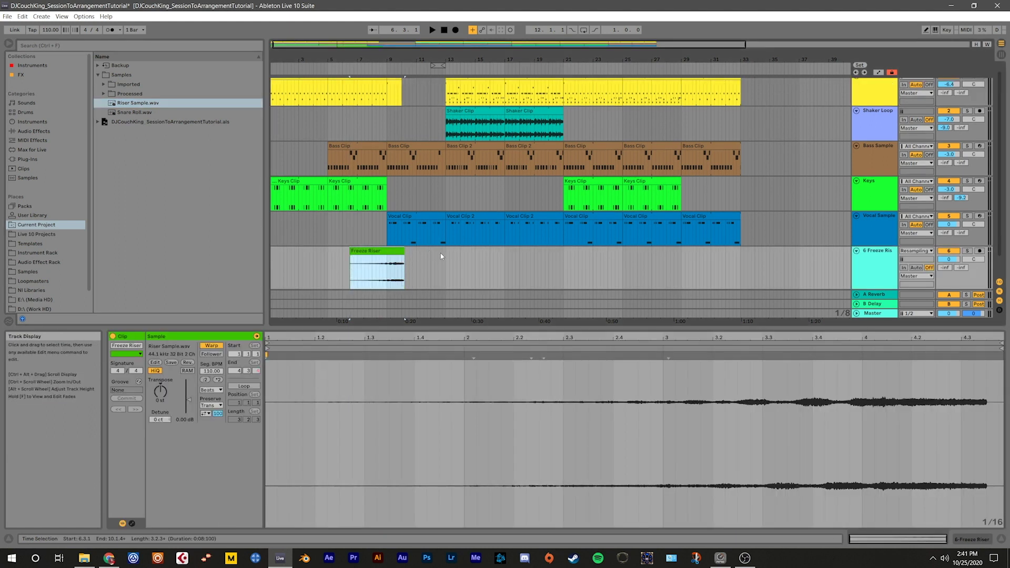
- Add Snare Roll.wav on another new track and move both clips to bar 9
{"action": "scroll", "coordinate": [441, 256], "scroll_direction": "down", "scroll_amount": 1}
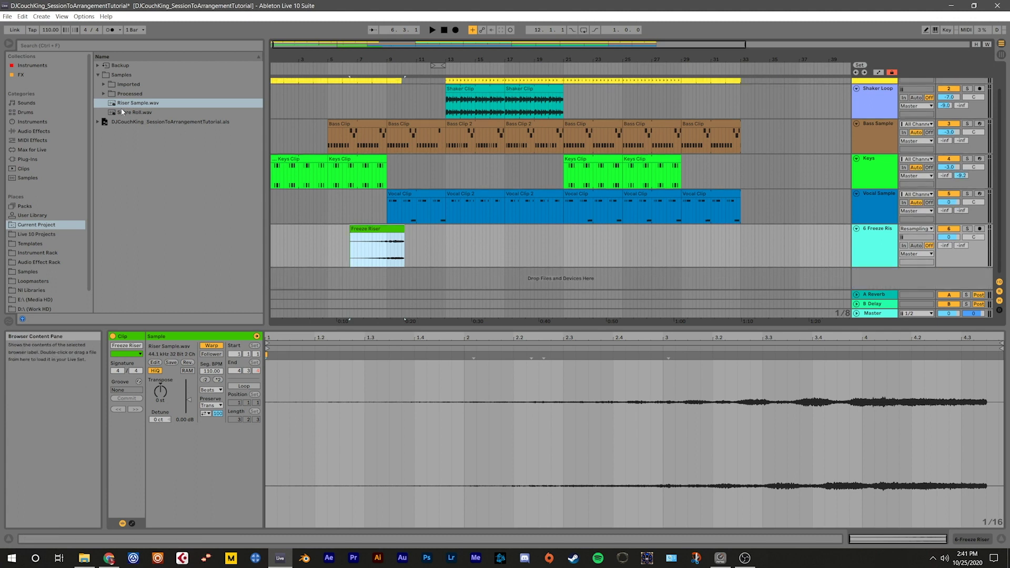
{"action": "left_click_drag", "start_coordinate": [126, 113], "coordinate": [352, 283]}
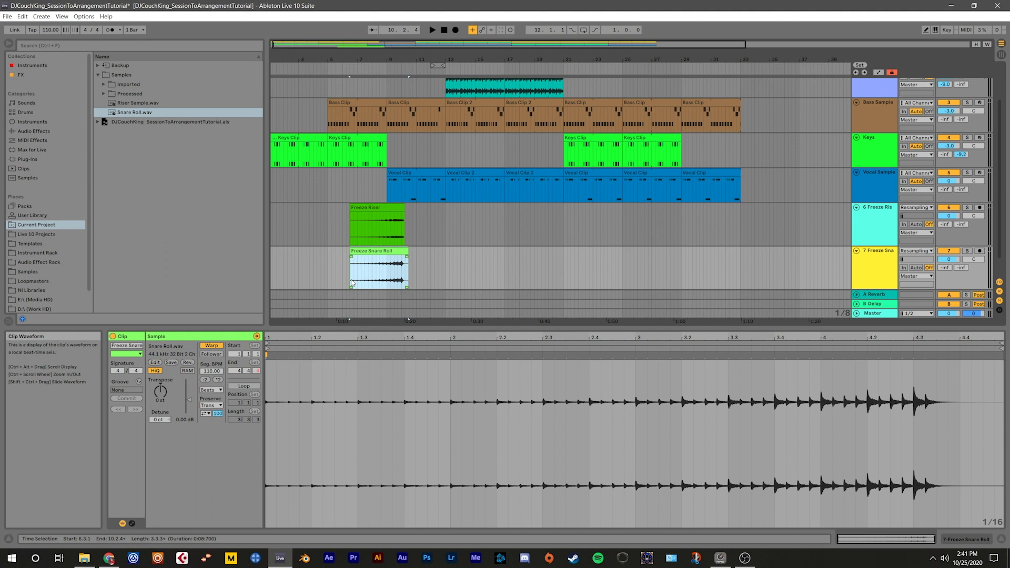
{"action": "left_click_drag", "start_coordinate": [367, 216], "coordinate": [402, 217]}
{"action": "left_click_drag", "start_coordinate": [373, 258], "coordinate": [410, 254]}
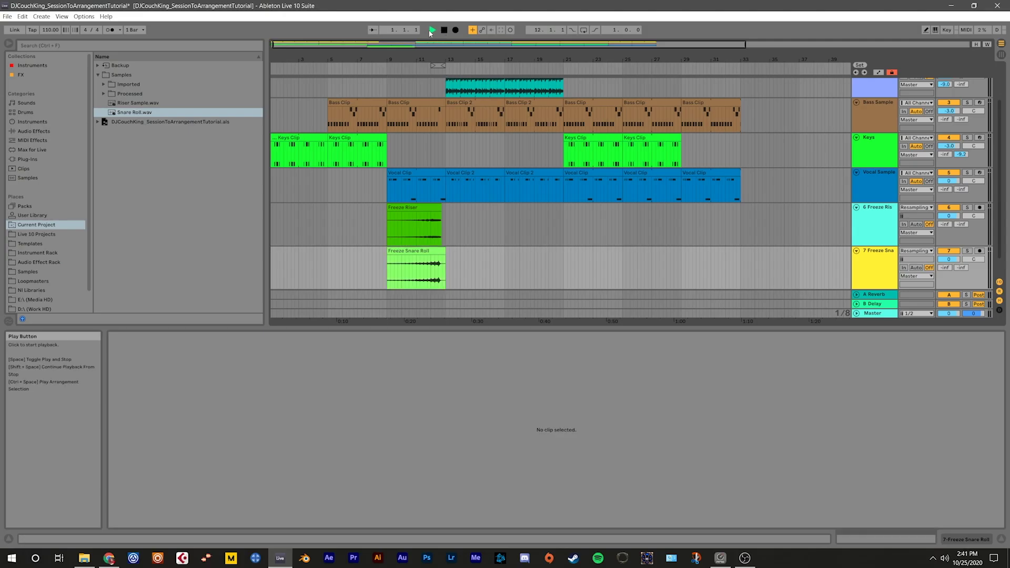
- Scroll through the tracks during playback and hide the clip detail area to show all seven
{"action": "scroll", "coordinate": [491, 227], "scroll_direction": "up", "scroll_amount": 2}
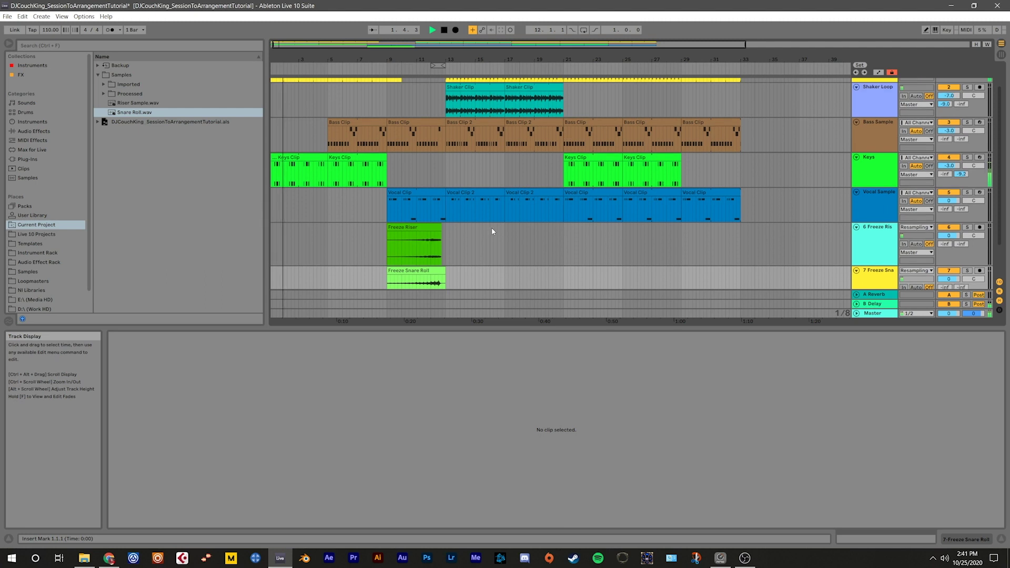
{"action": "scroll", "coordinate": [493, 231], "scroll_direction": "up", "scroll_amount": 1}
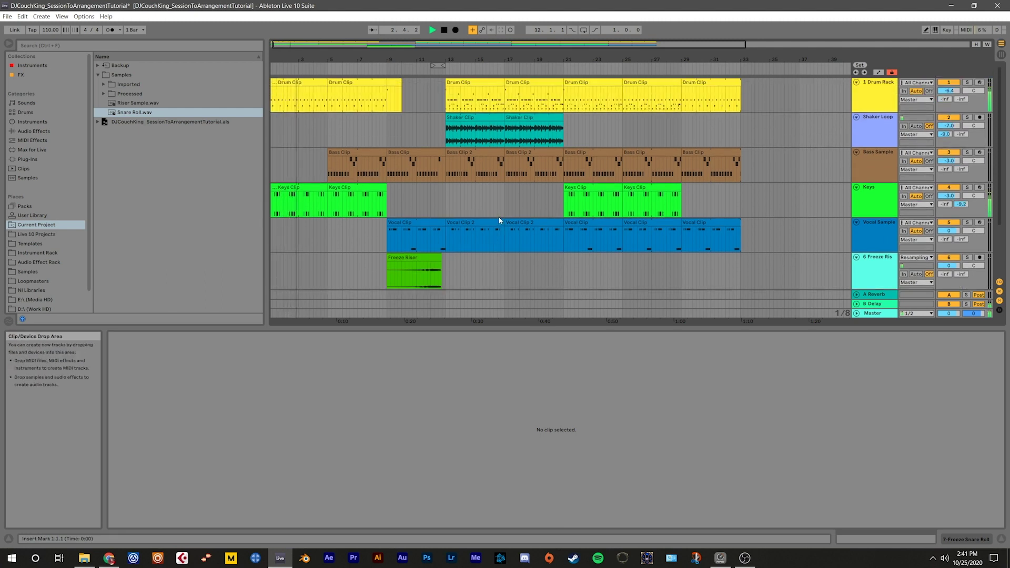
{"action": "scroll", "coordinate": [497, 218], "scroll_direction": "down", "scroll_amount": 2}
{"action": "scroll", "coordinate": [500, 226], "scroll_direction": "up", "scroll_amount": 2}
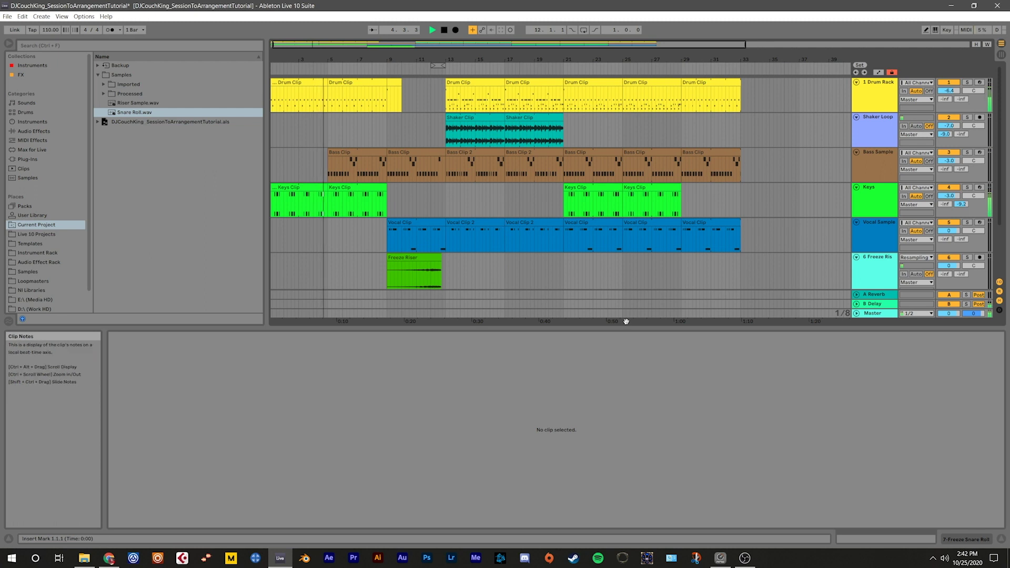
{"action": "left_click", "coordinate": [1001, 539]}
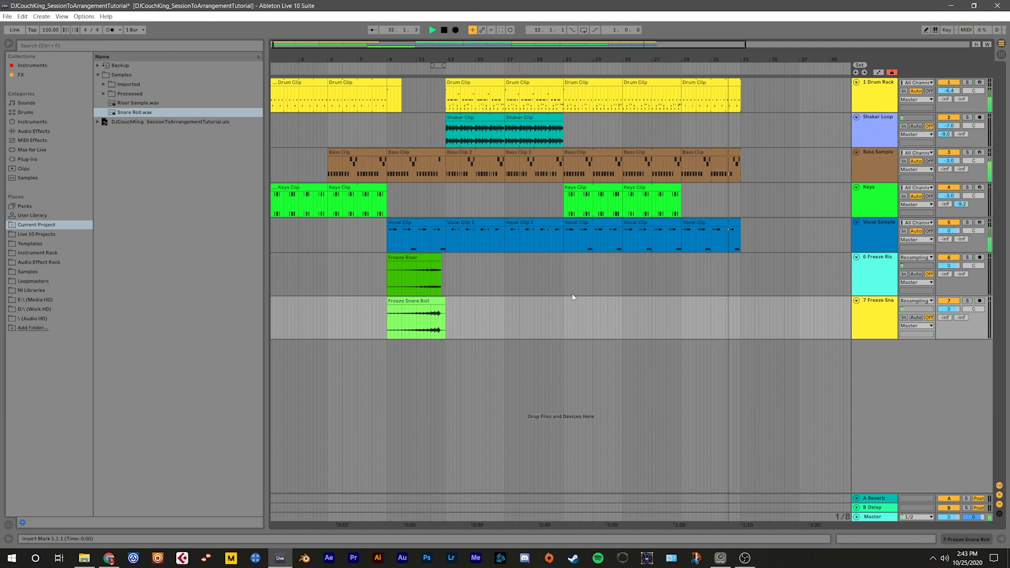
- Stop arrangement playback after it runs past bar 33, beyond the last clip
{"action": "key", "text": "space"}
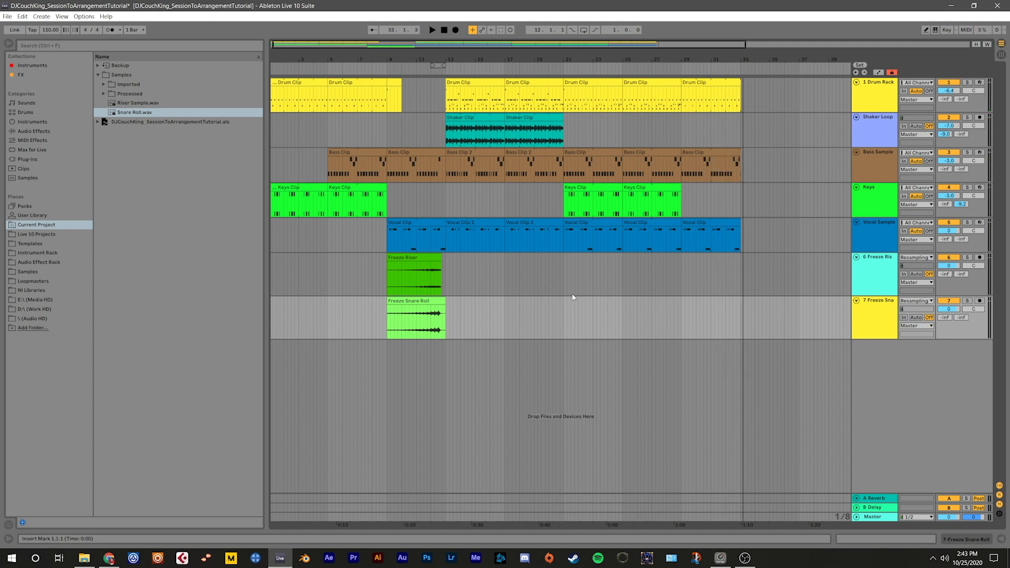